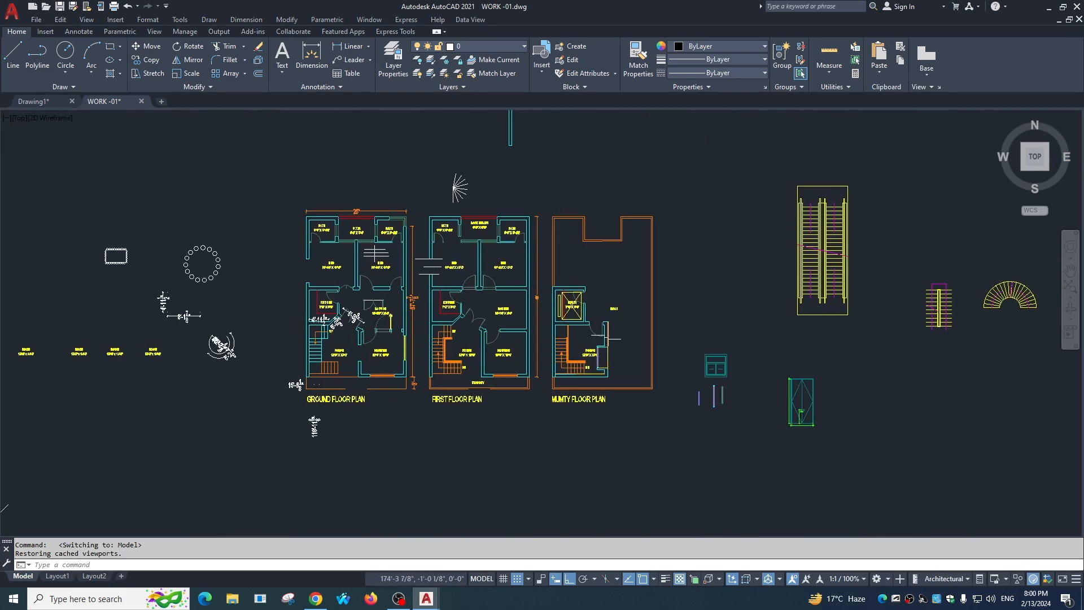
Locate the lower set of ground, first and mumty floor plans in the model drawing
scroll(516, 157, "down", 2)
scroll(582, 255, "down", 2)
middle_click_drag(581, 379, 581, 277)
scroll(540, 235, "up", 4)
key("Escape")
left_click(705, 251)
scroll(581, 407, "down", 1)
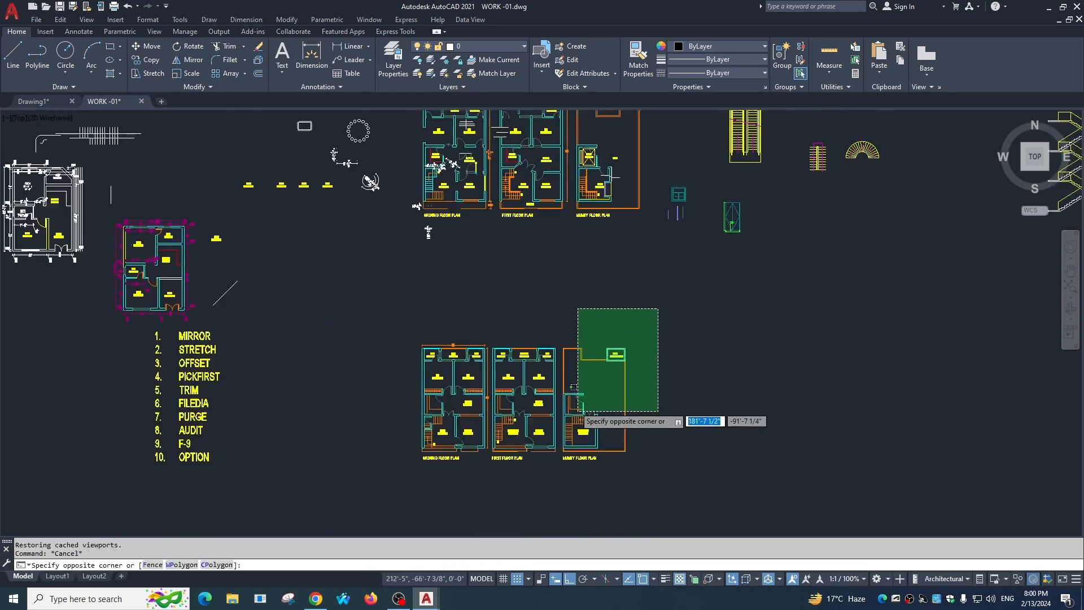
middle_click_drag(580, 414, 559, 353)
left_click(305, 463)
scroll(569, 174, "down", 1)
key("Escape")
scroll(581, 294, "up", 3)
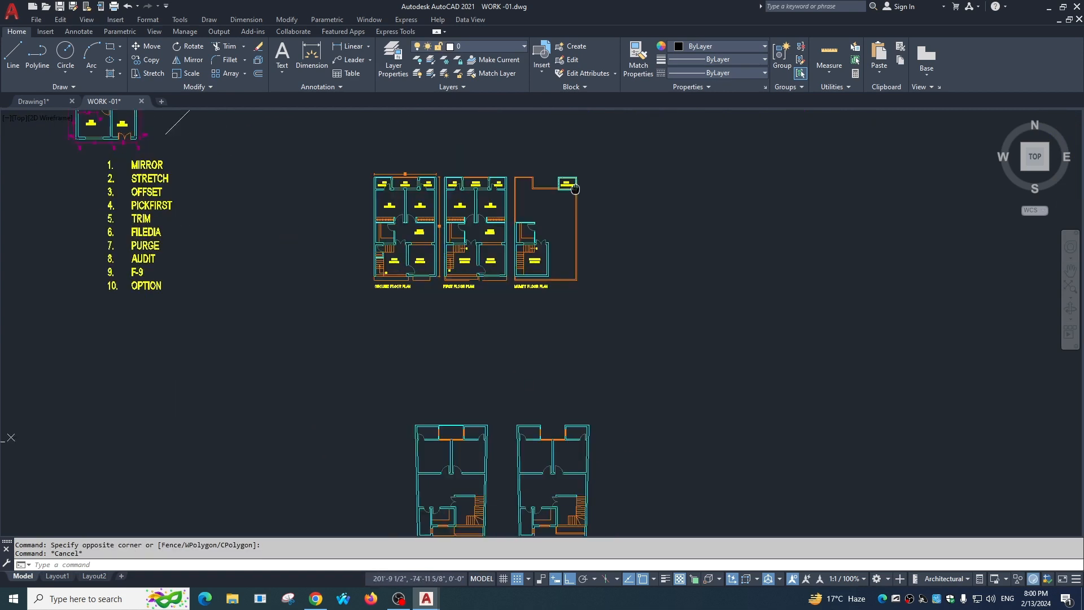
Move the mumty floor plan horizontally away from the first floor plan to widen the gap between them
left_click(605, 133)
left_click(453, 403)
type("m")
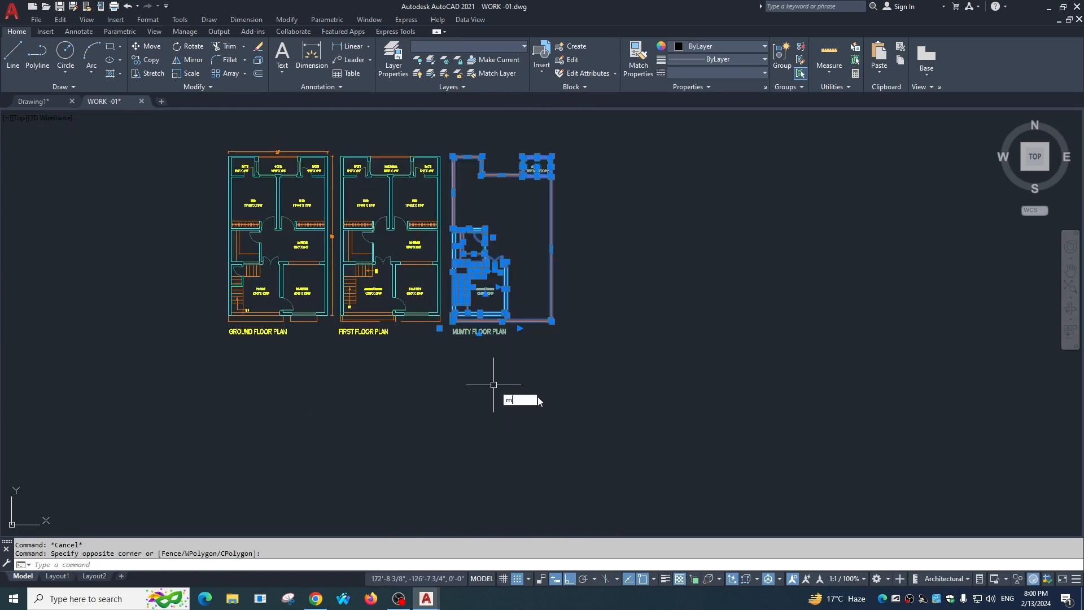
key("space")
left_click(539, 405)
left_click(600, 405)
Move the first floor and mumty floor plans together horizontally away from the ground floor plan
key("space")
left_click(694, 145)
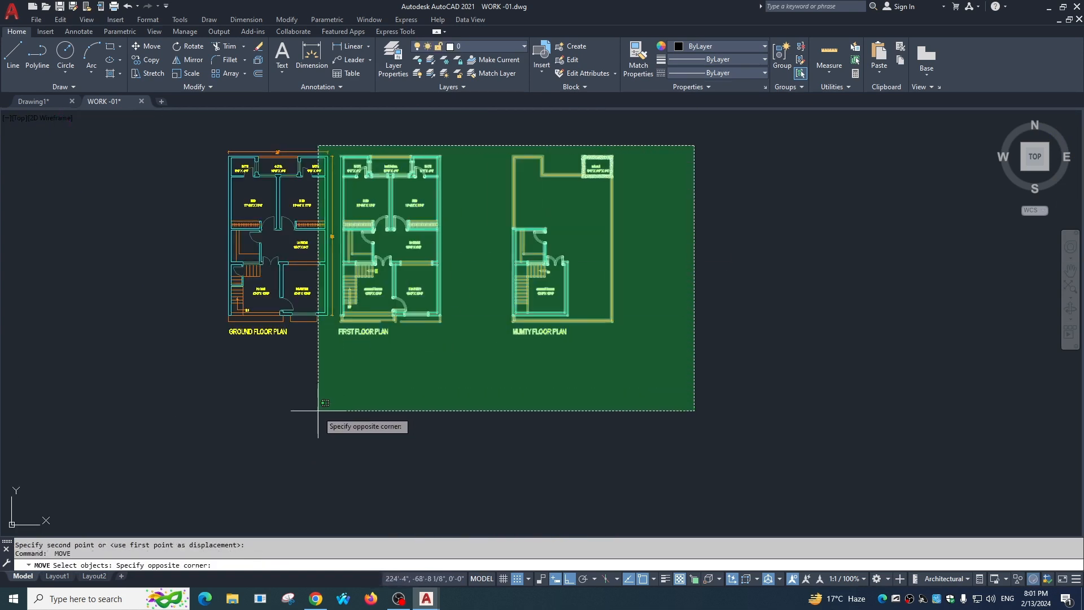
left_click(337, 421)
key("space")
left_click(501, 430)
key("Escape")
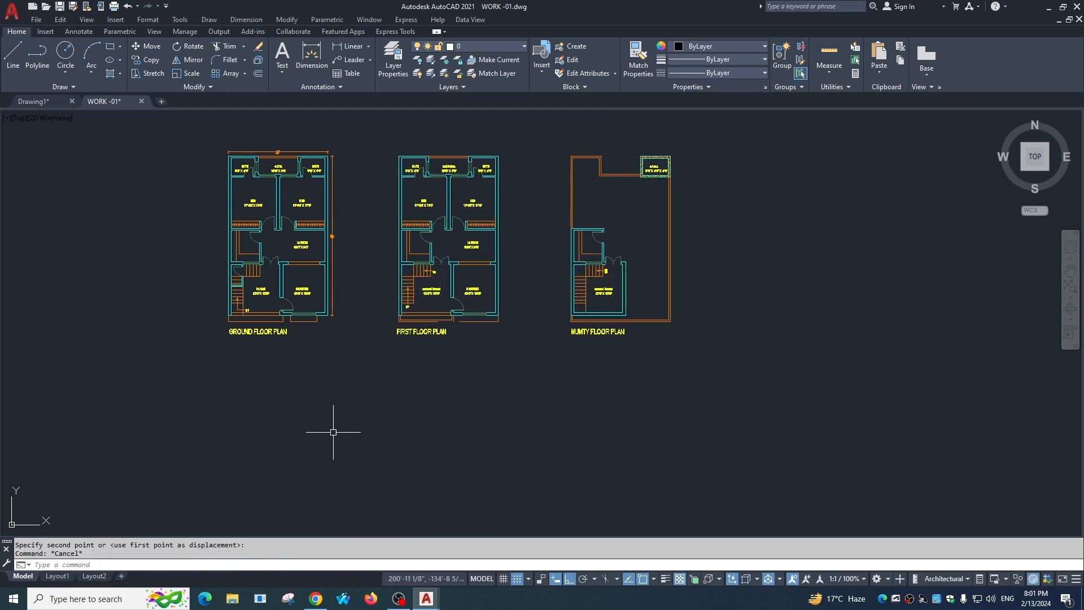
Switch from model space to the Layout1 sheet
left_click(56, 576)
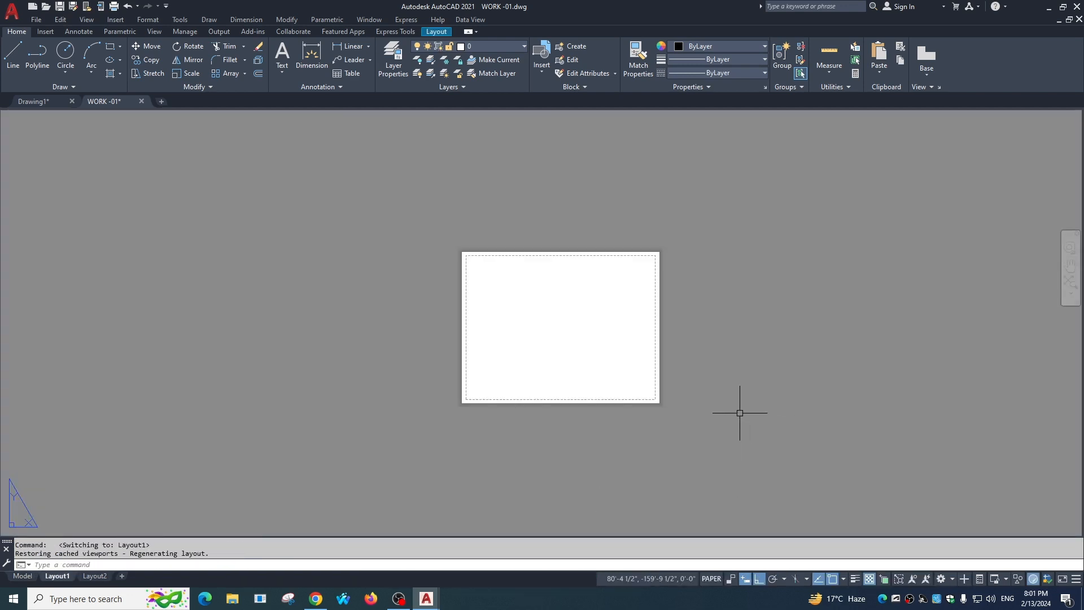
scroll(573, 317, "down", 2)
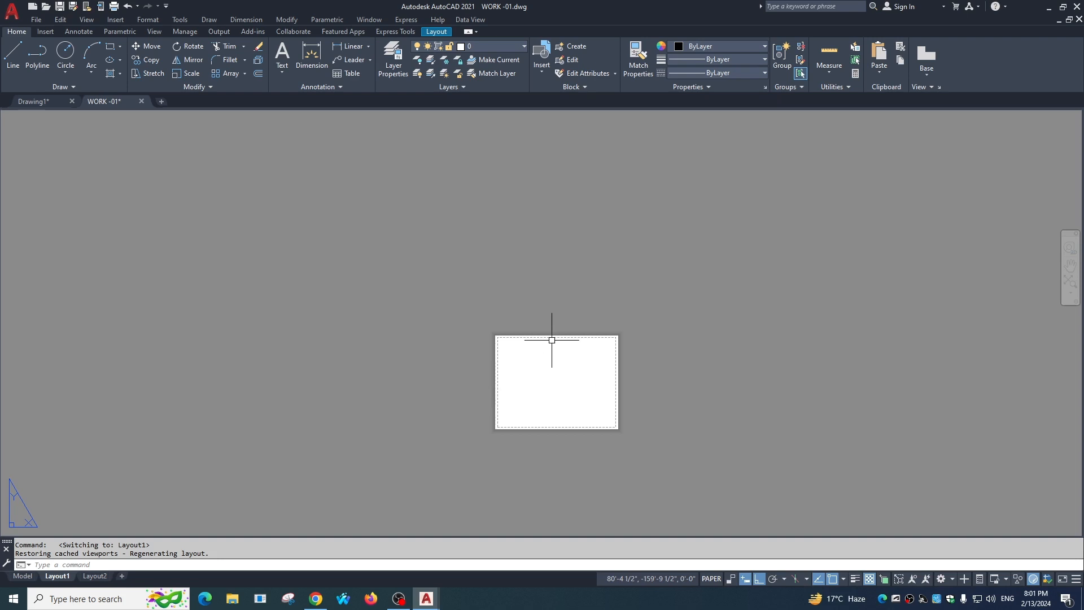
scroll(552, 340, "up", 2)
middle_click_drag(540, 418, 427, 258)
middle_click_drag(421, 215, 428, 294)
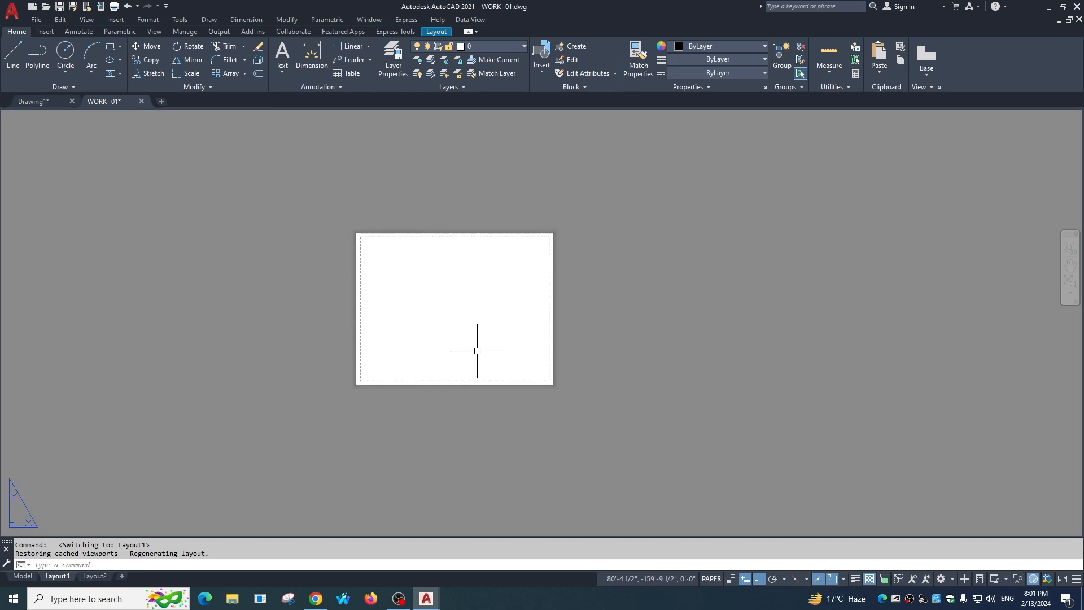
scroll(453, 337, "down", 1)
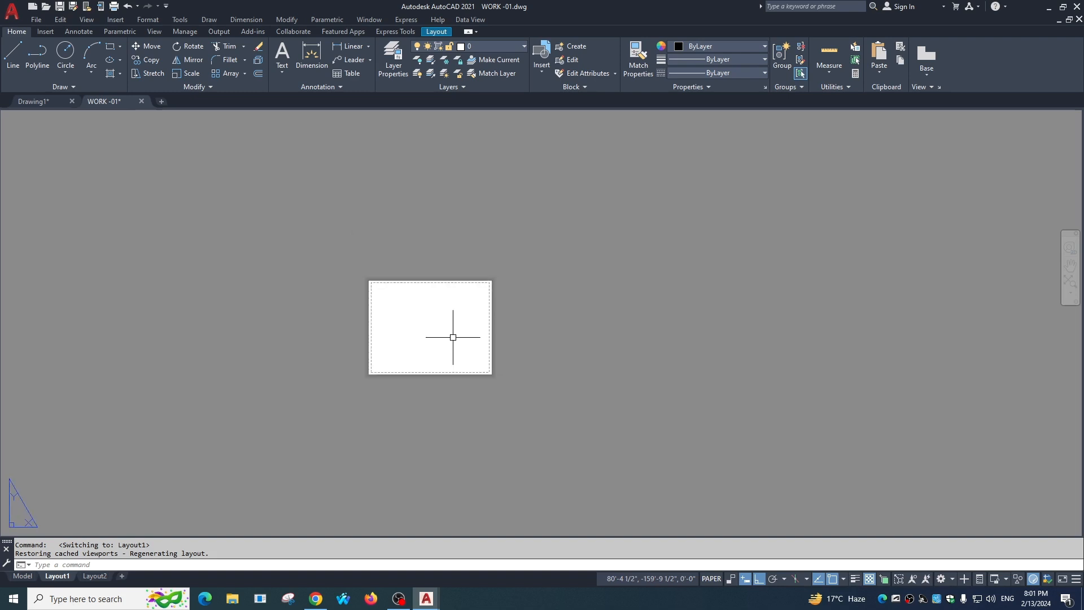
middle_click_drag(502, 320, 406, 354)
middle_click_drag(491, 343, 401, 313)
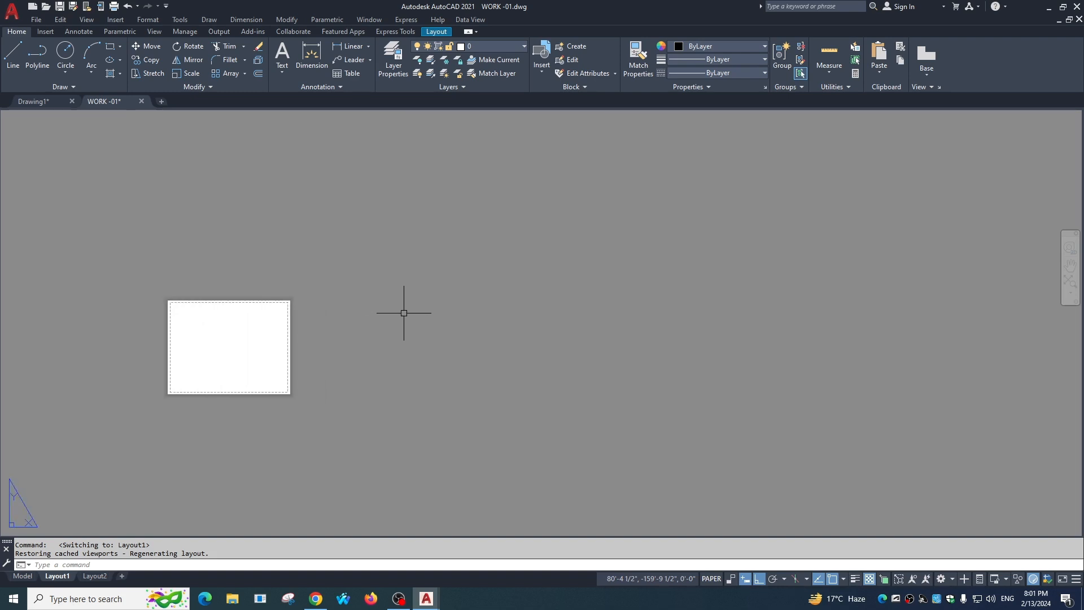
key("Escape")
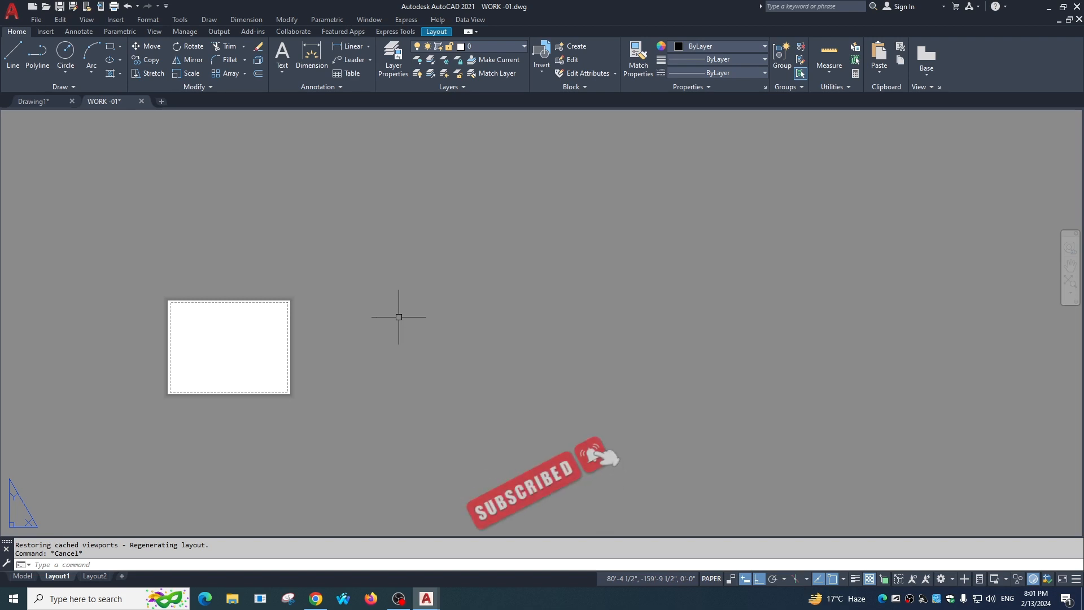
key("Escape")
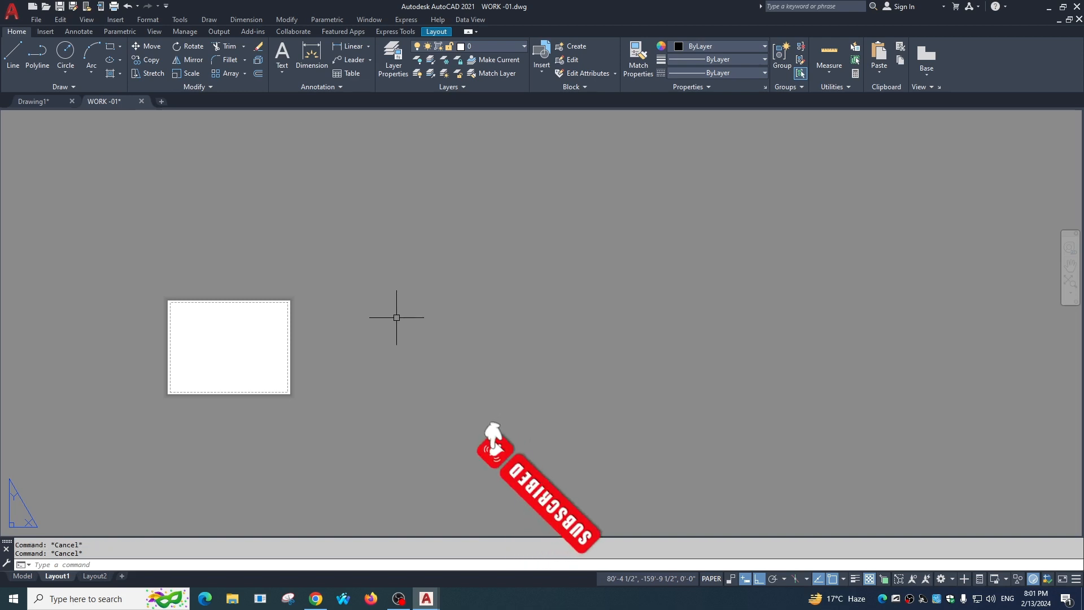
Draw three connected lines beside the sheet: an 11.5" top edge, a 16.5" right edge and a bottom edge running back left
type("l")
key("Return")
left_click(428, 262)
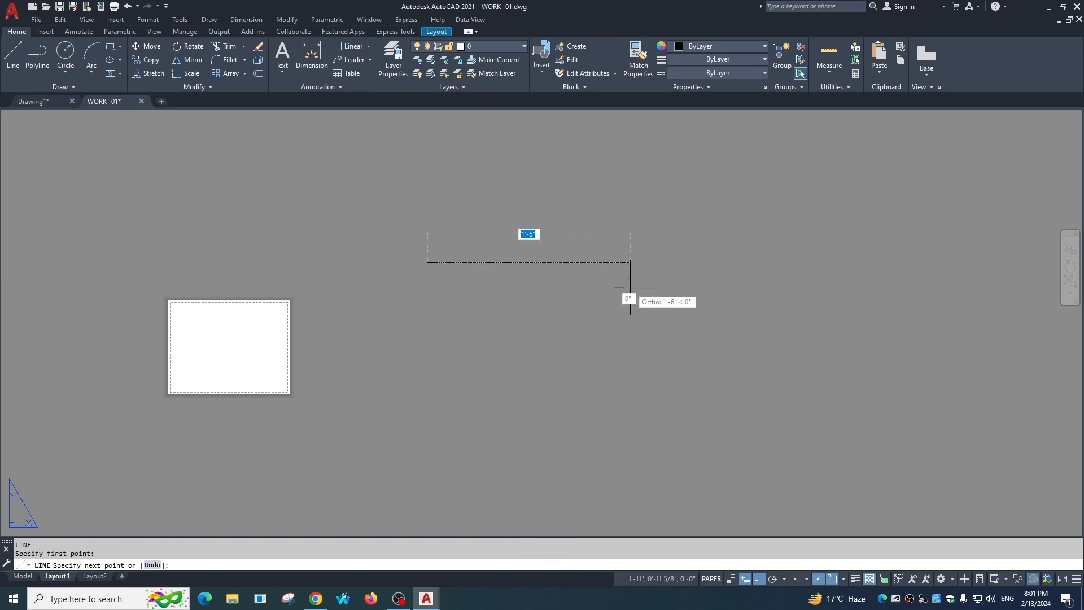
type("1")
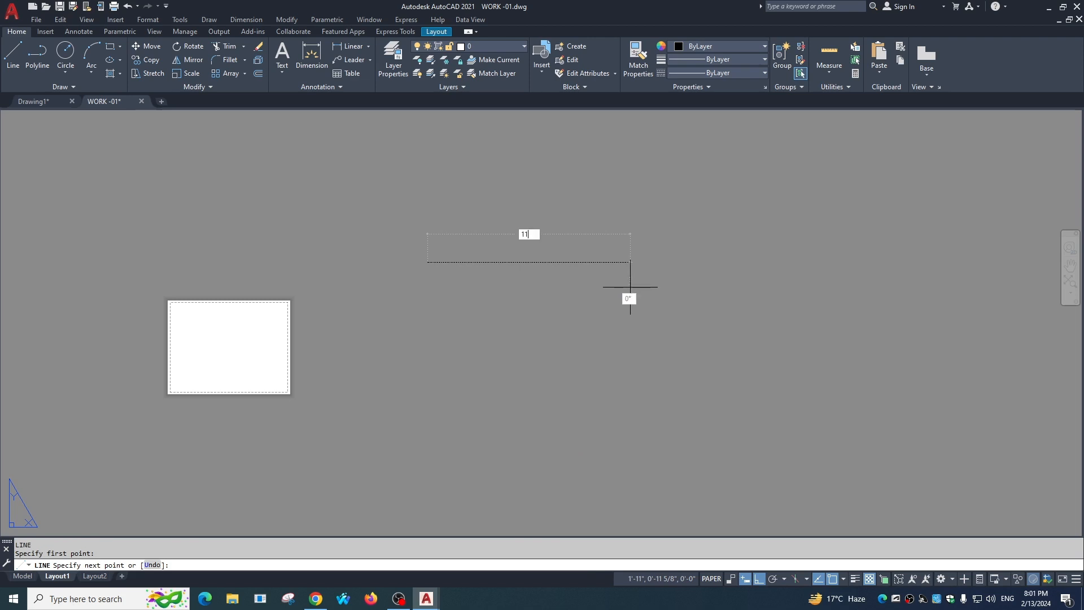
type("6.5")
key("Return")
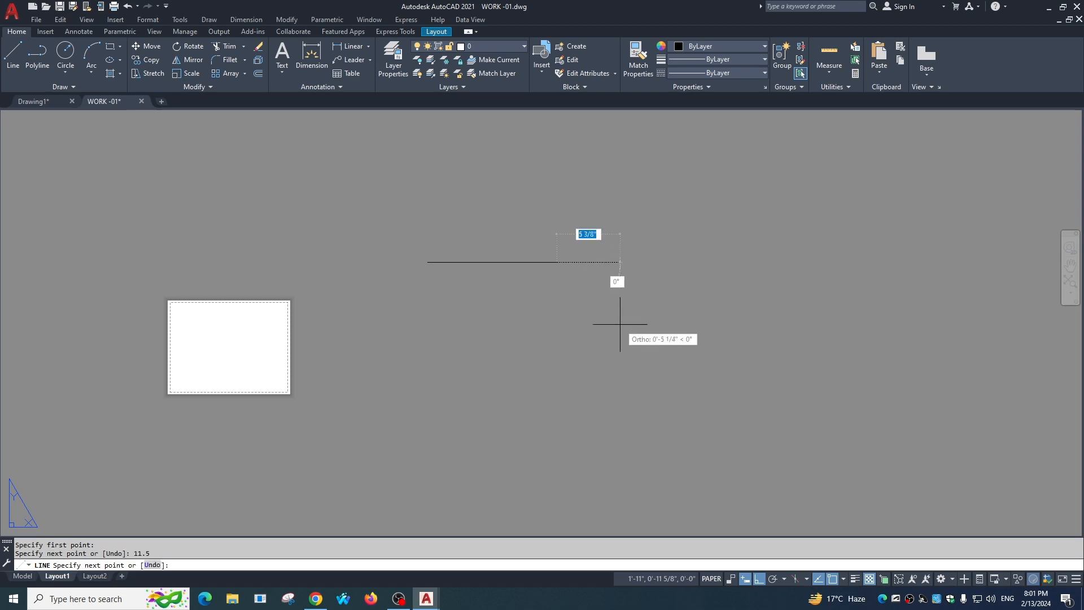
type("1")
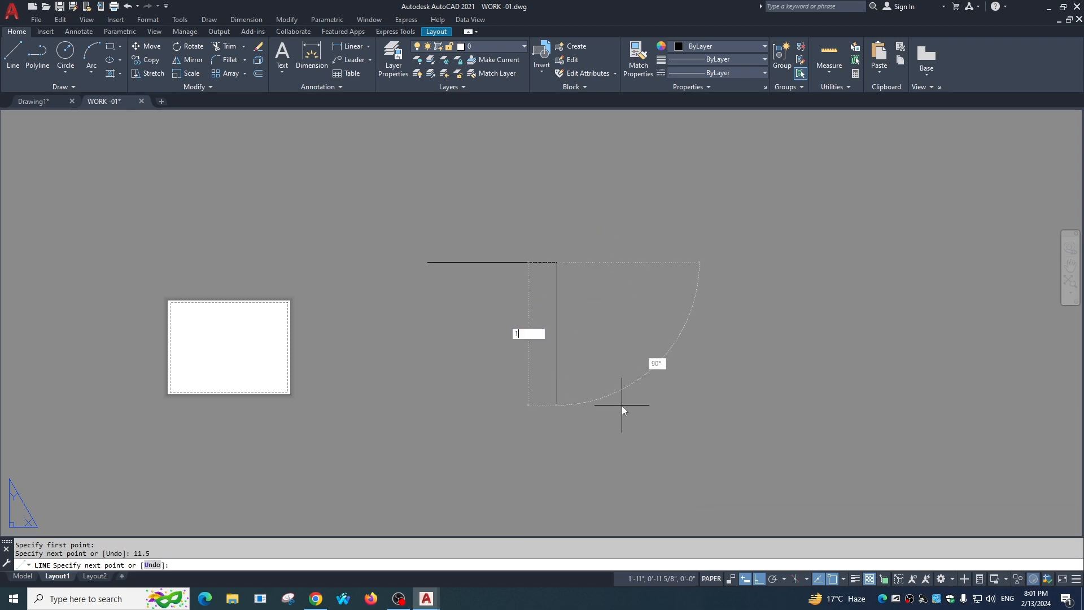
type("6.5")
key("Return")
left_click(429, 459)
Draw the left edge down from the frame's top-left corner and fillet it with the bottom edge into a closed rectangle
key("Escape")
key("space")
left_click(429, 262)
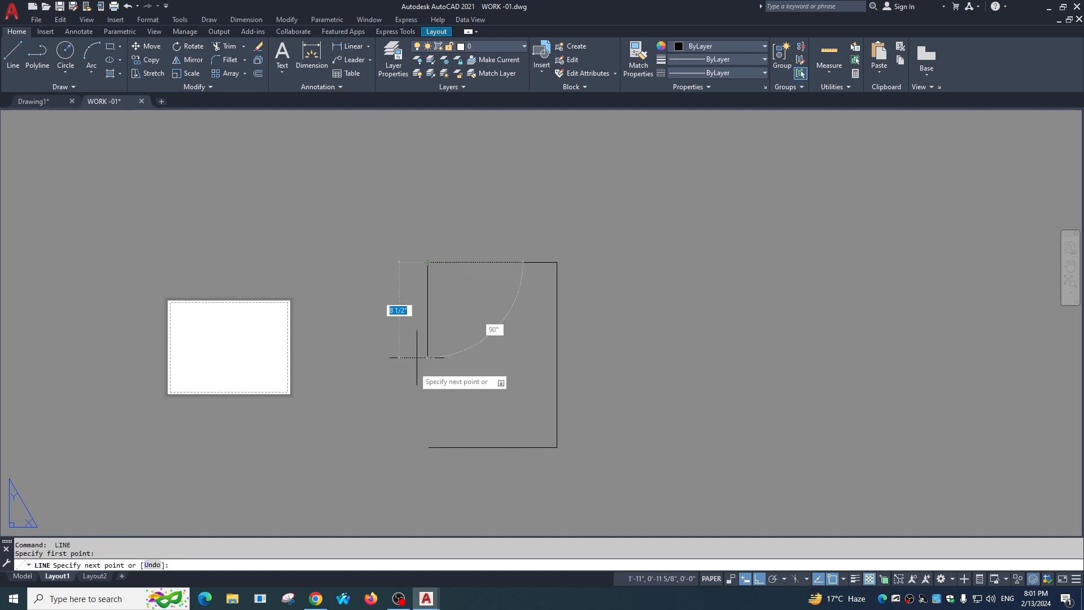
left_click(388, 513)
key("Escape")
type("f")
key("space")
left_click(427, 437)
left_click(450, 451)
left_click(458, 448)
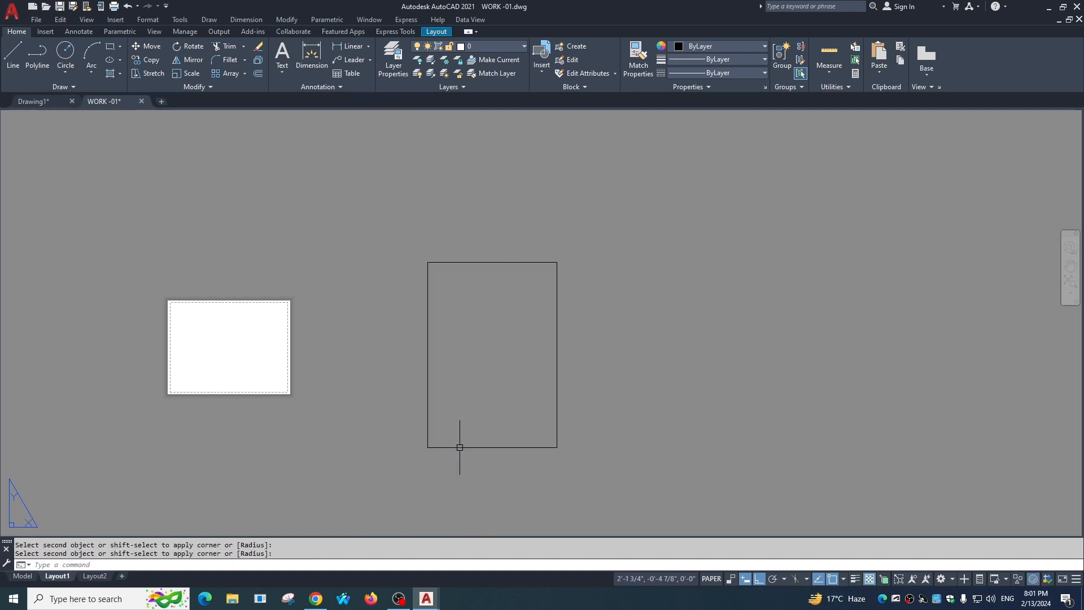
key("Escape")
middle_click_drag(460, 448, 471, 370)
scroll(475, 294, "up", 1)
scroll(497, 339, "down", 1)
middle_click_drag(530, 301, 477, 286)
scroll(479, 242, "up", 1)
scroll(521, 361, "down", 1)
middle_click_drag(521, 362, 518, 357)
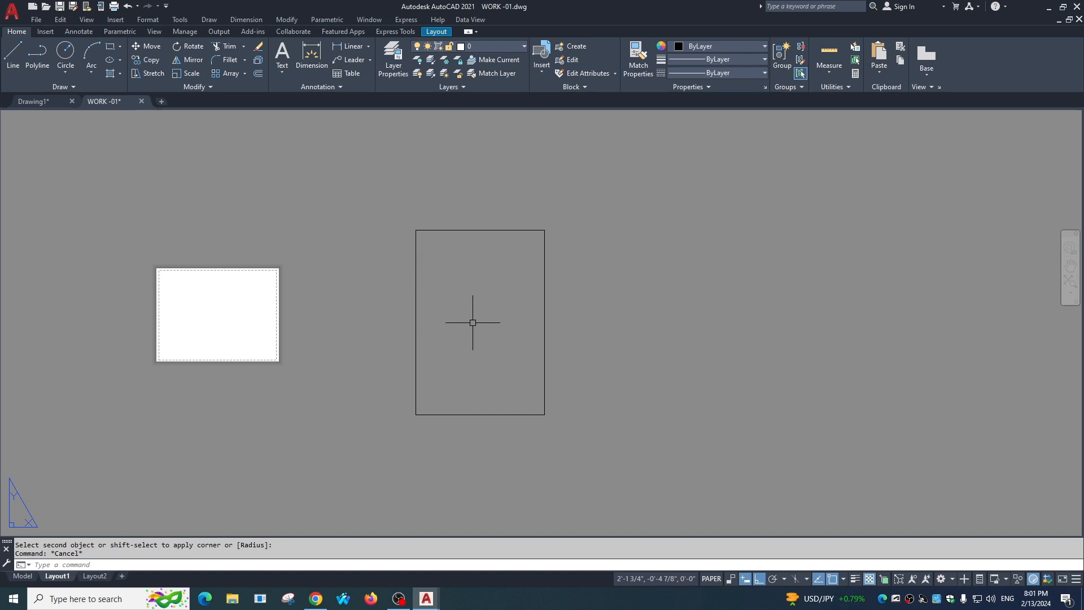
key("Escape")
Offset the frame's bottom edge 1" upward to form a strip along the bottom
middle_click_drag(520, 425, 537, 399)
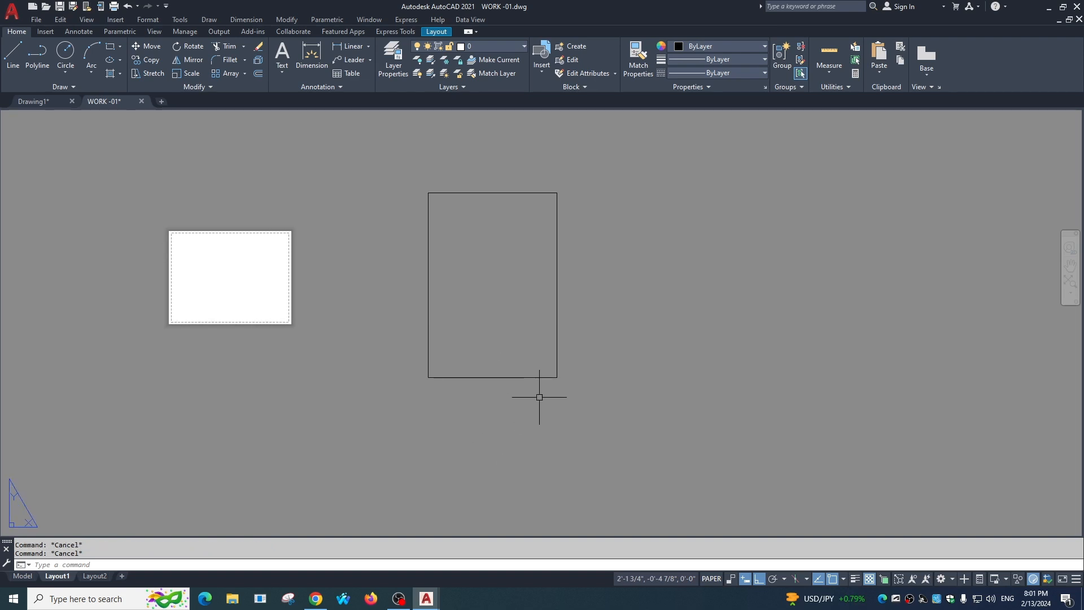
type("o")
key("Return")
type("1")
key("Return")
left_click(530, 377)
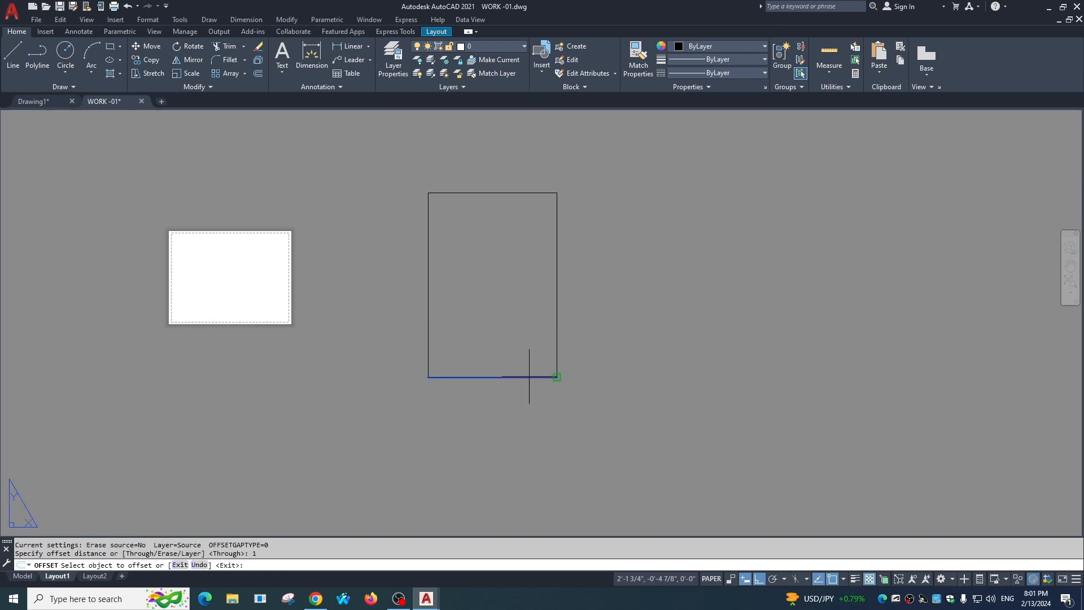
left_click(530, 356)
key("Escape")
scroll(558, 408, "up", 4)
middle_click_drag(533, 412, 566, 450)
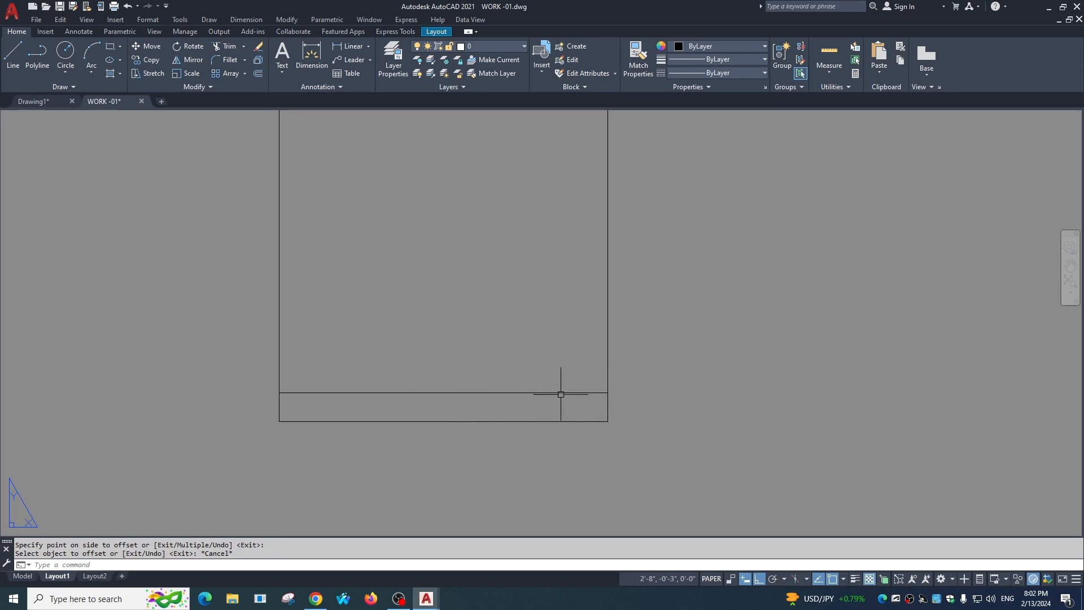
Offset the frame's four outer edges 1/8" inward to create an inner border
scroll(368, 399, "down", 4)
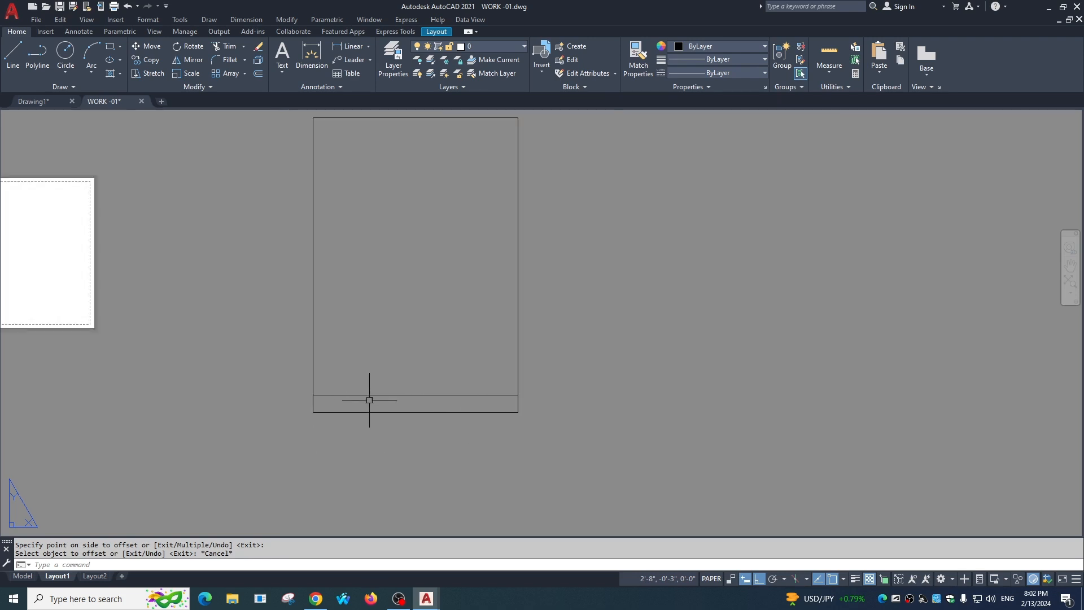
key("Escape")
key("space")
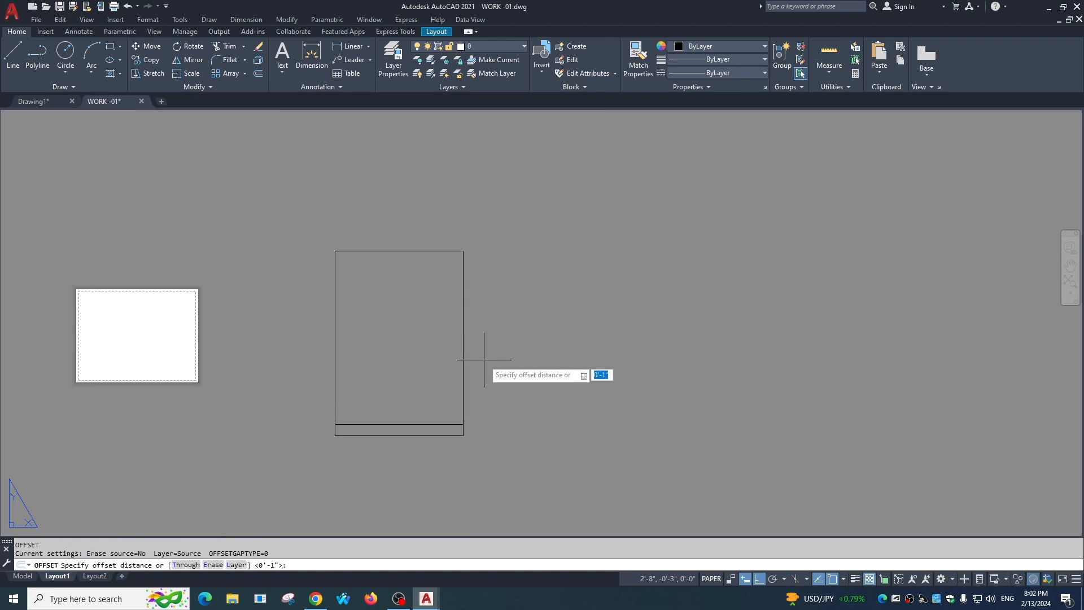
key("Escape")
key("space")
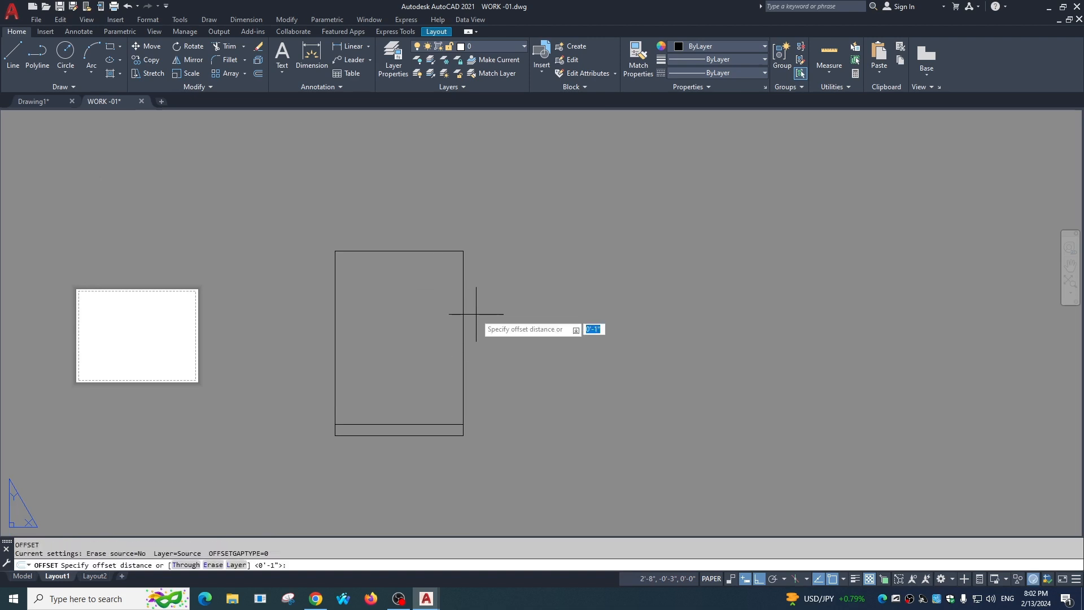
type("1/8")
key("Return")
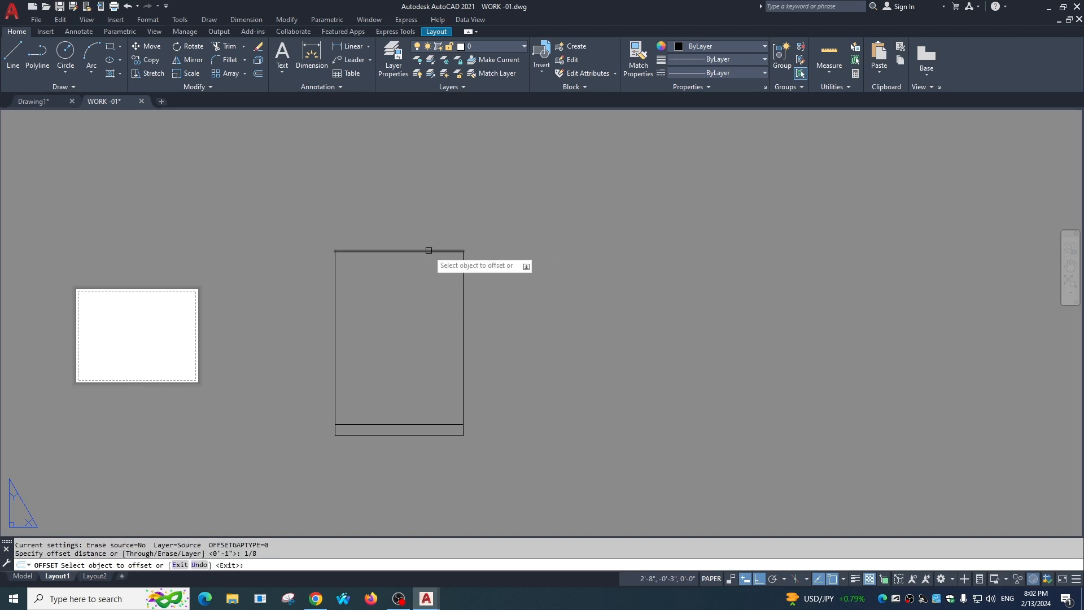
left_click(429, 251)
left_click(441, 279)
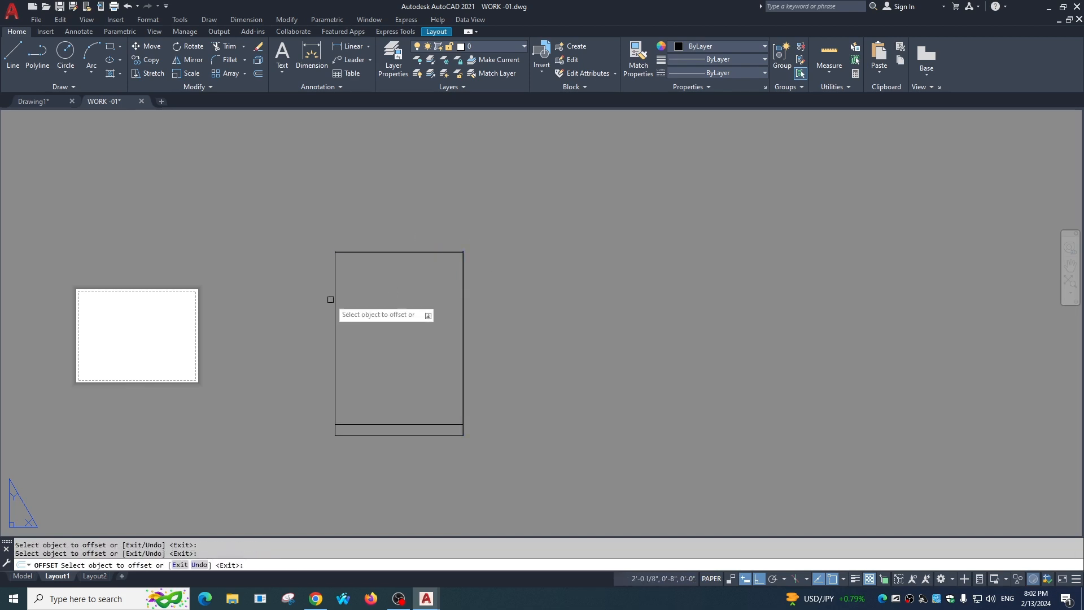
scroll(380, 433, "up", 2)
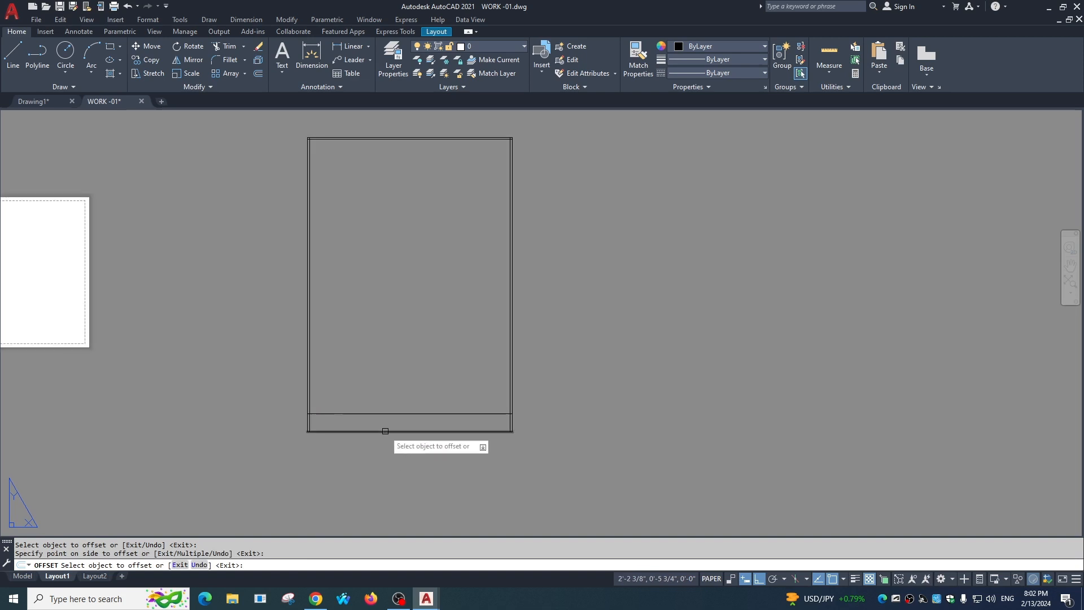
left_click(385, 428)
left_click(314, 429)
key("Escape")
Fillet the inner border lines into square corners at the bottom left and bottom right
type("f")
key("Return")
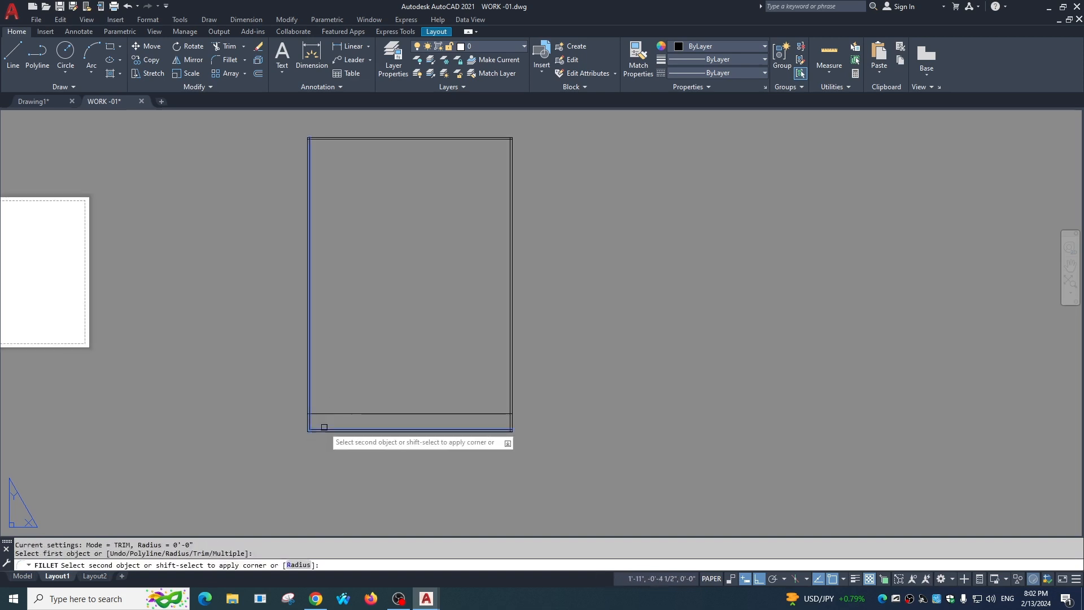
left_click(509, 424)
left_click(500, 429)
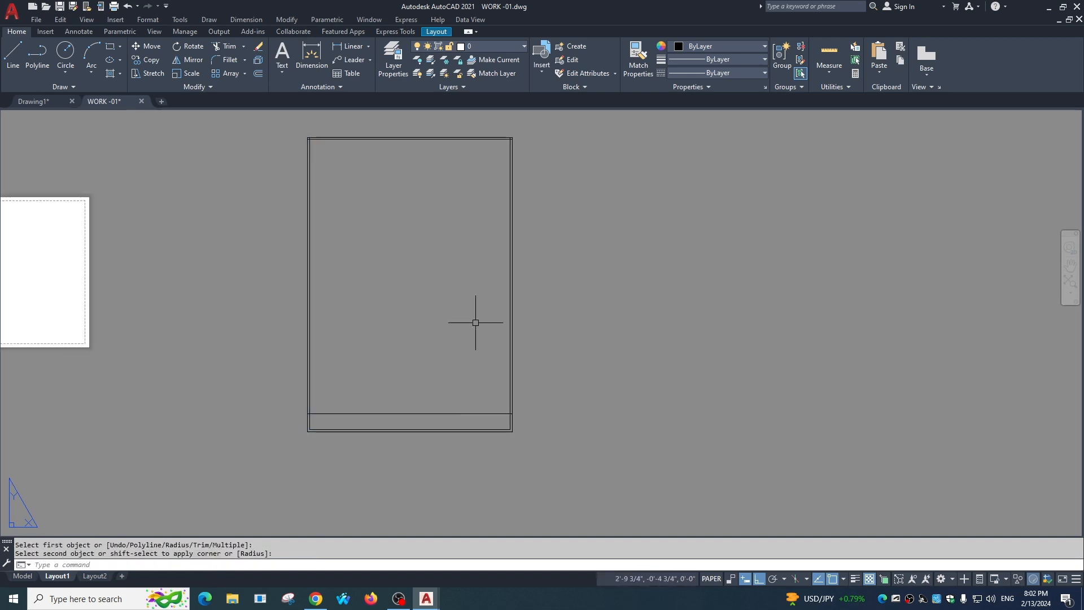
Fillet the inner border lines into square corners at the top right and top left
scroll(488, 140, "up", 1)
key("Return")
left_click(527, 150)
left_click(524, 148)
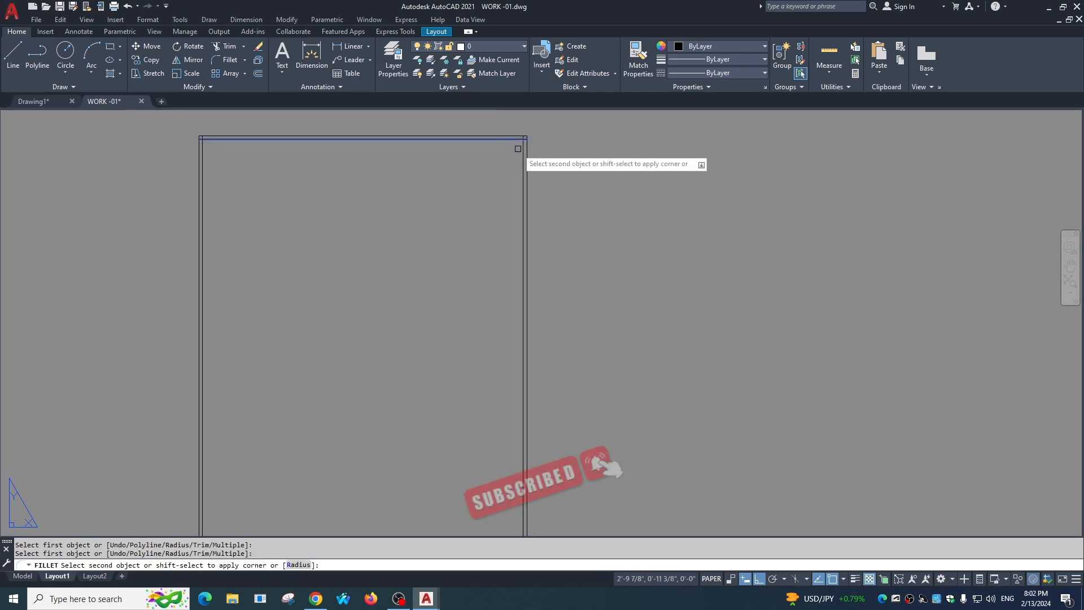
left_click(517, 139)
key("Return")
left_click(201, 139)
left_click(209, 139)
Trim both ends of the bottom strip's dividing line back to the inner border
scroll(287, 283, "down", 1)
middle_click_drag(287, 283, 311, 212)
scroll(258, 422, "up", 2)
key("Escape")
type("tr")
scroll(252, 349, "up", 2)
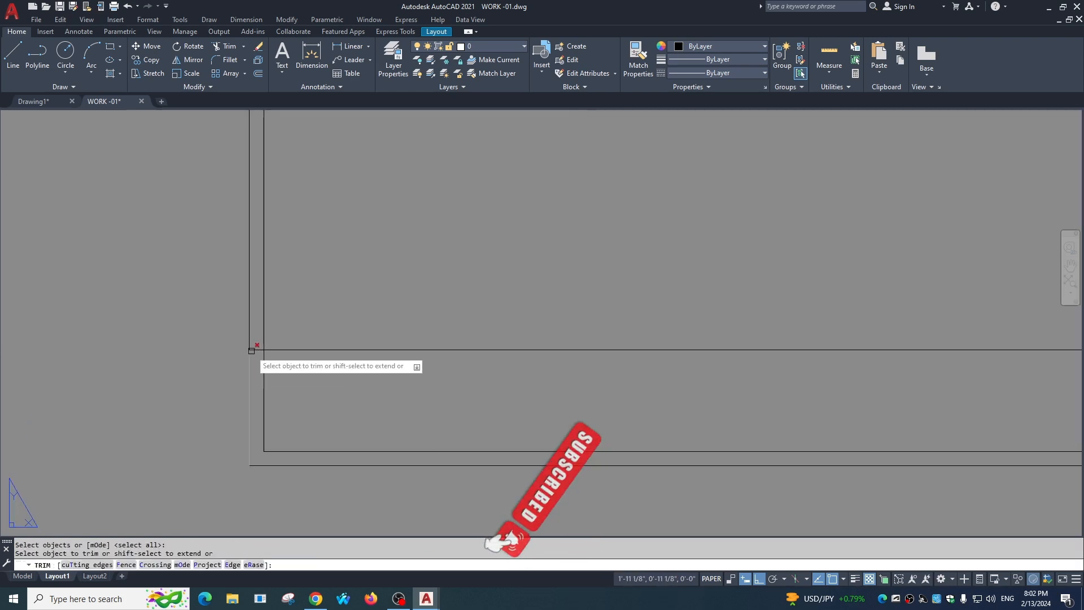
left_click(254, 350)
scroll(254, 357, "down", 2)
mouse_move(254, 360)
middle_mouse_down()
mouse_move(262, 364)
mouse_move(244, 351)
middle_mouse_up()
scroll(725, 344, "up", 4)
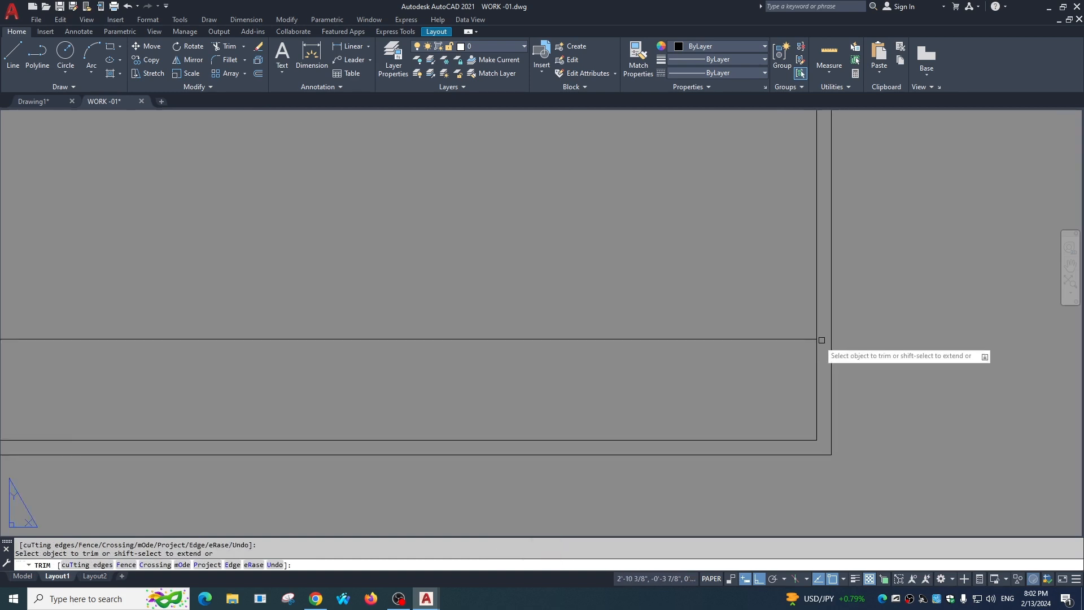
key("Escape")
scroll(698, 392, "down", 8)
middle_click_drag(617, 272, 541, 291)
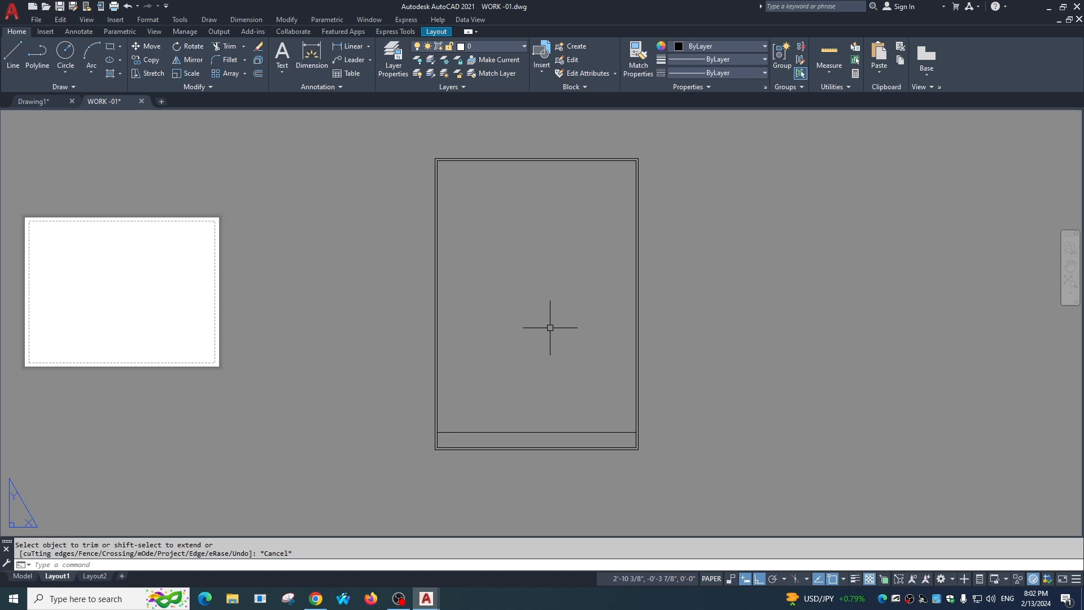
middle_click_drag(579, 382, 571, 378)
key("Escape")
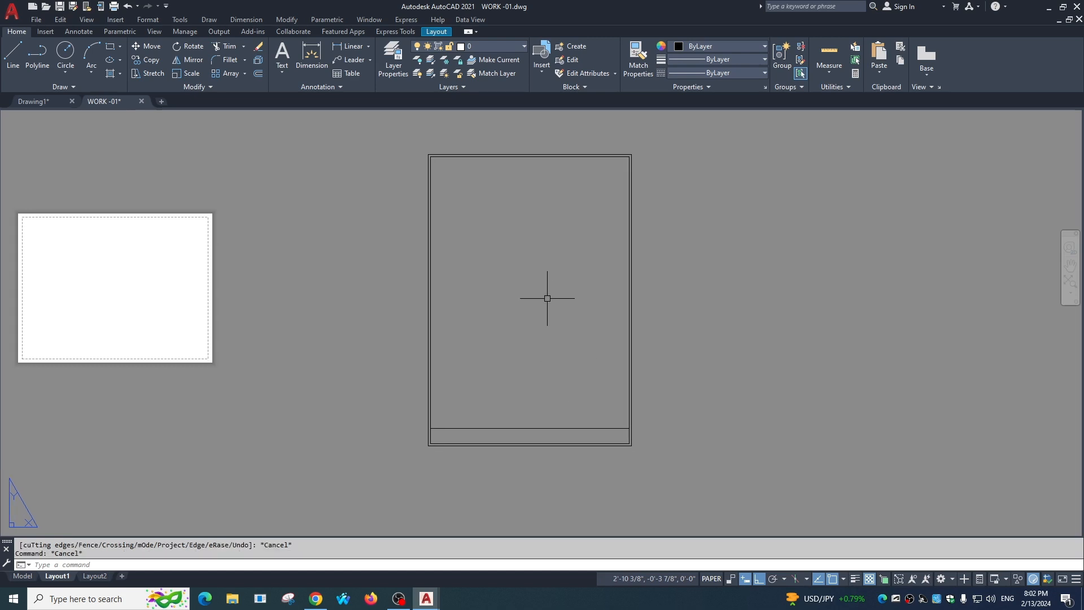
Display the AutoCAD Standard toolbar
right_click(975, 62)
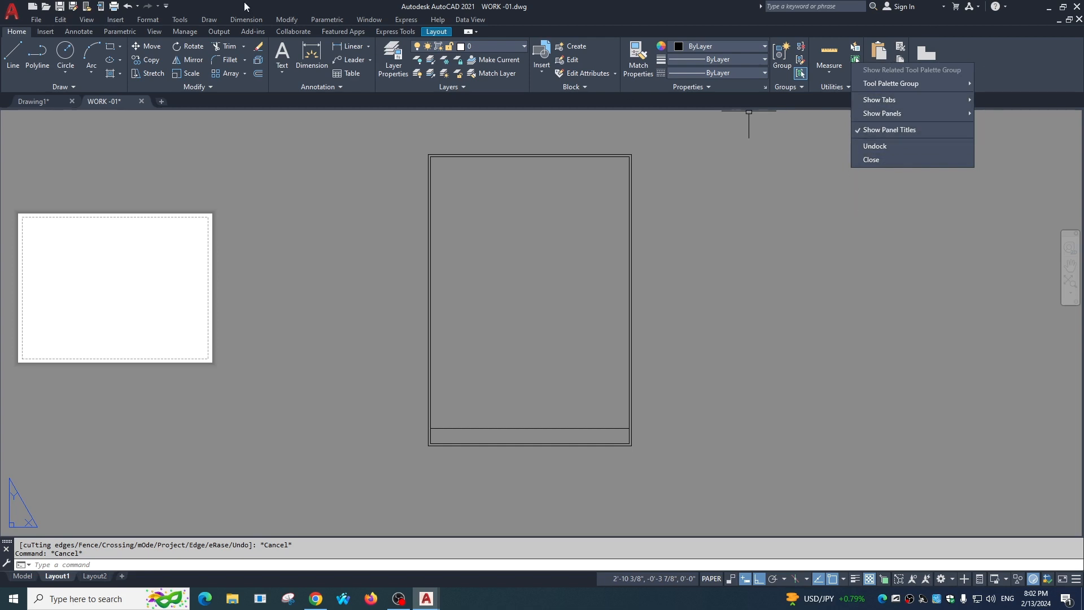
left_click(182, 19)
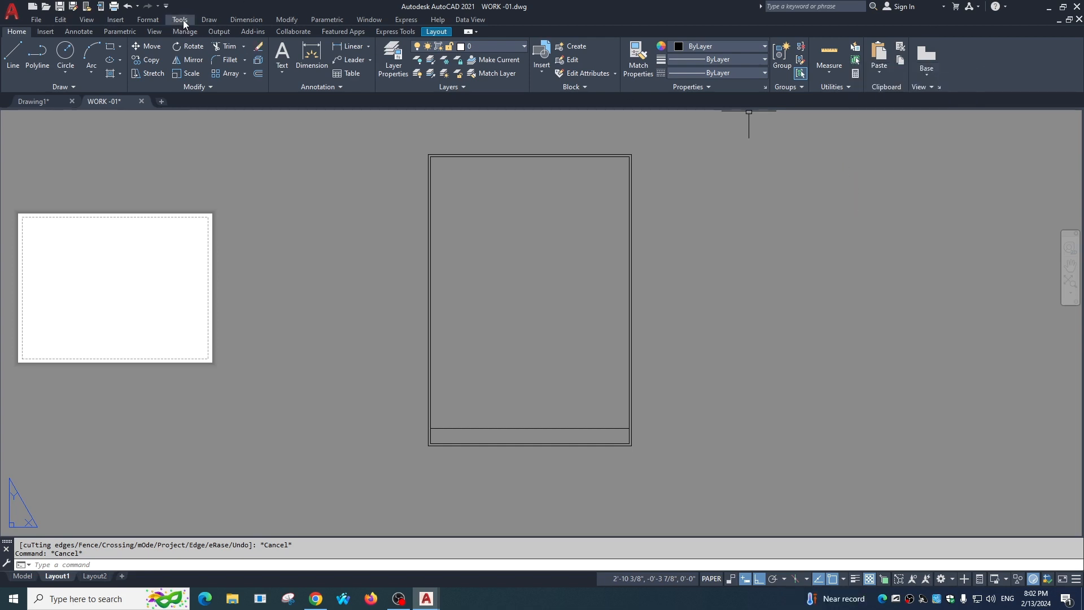
left_click(183, 19)
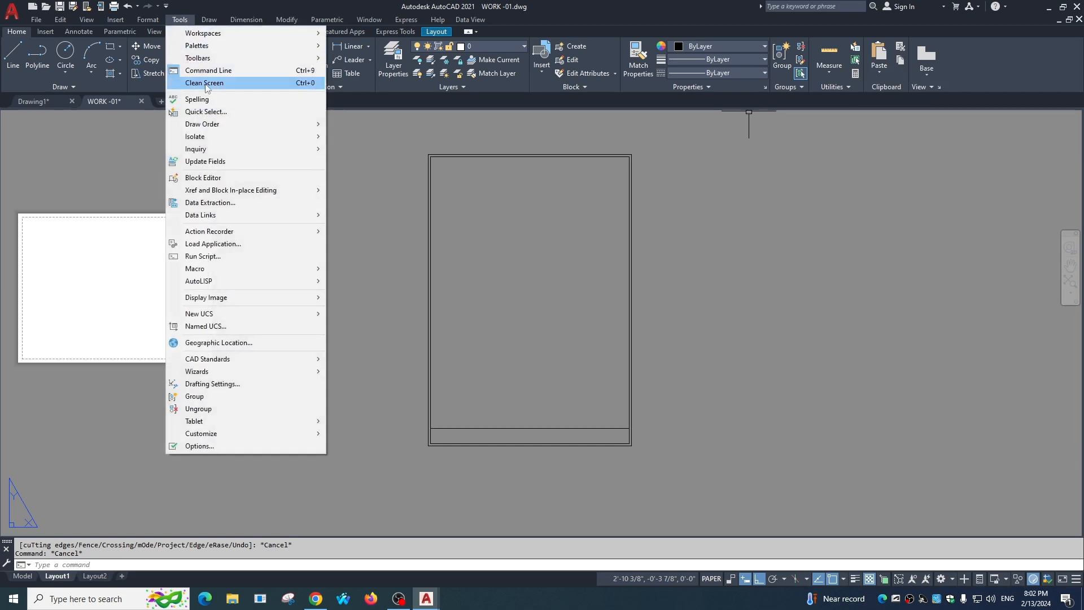
mouse_move(207, 59)
mouse_move(365, 58)
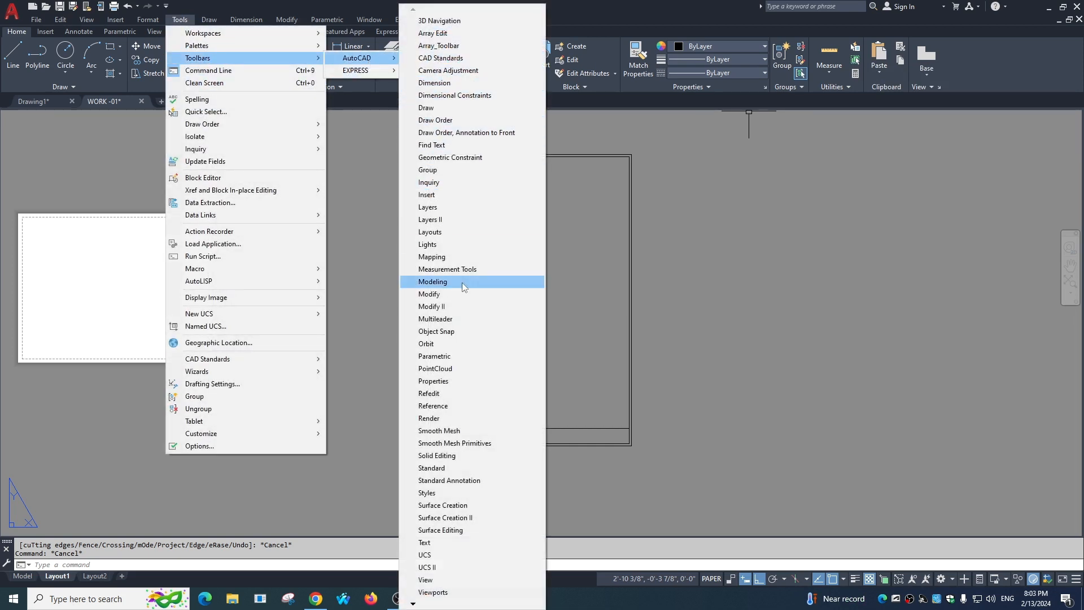
left_click(432, 469)
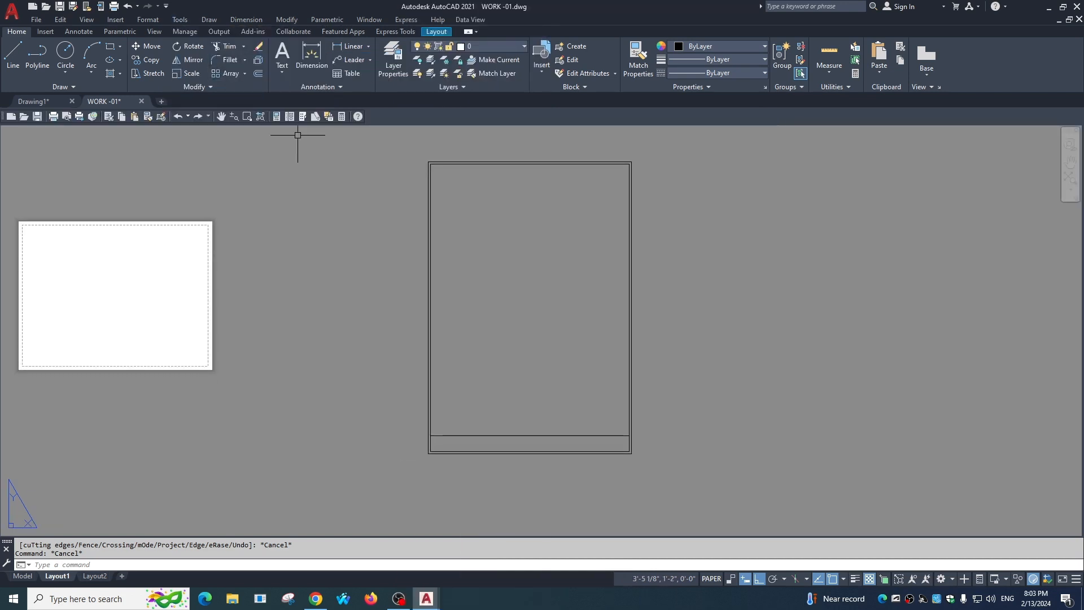
Display the Viewports toolbar and dock it beside the Standard toolbar
right_click(394, 115)
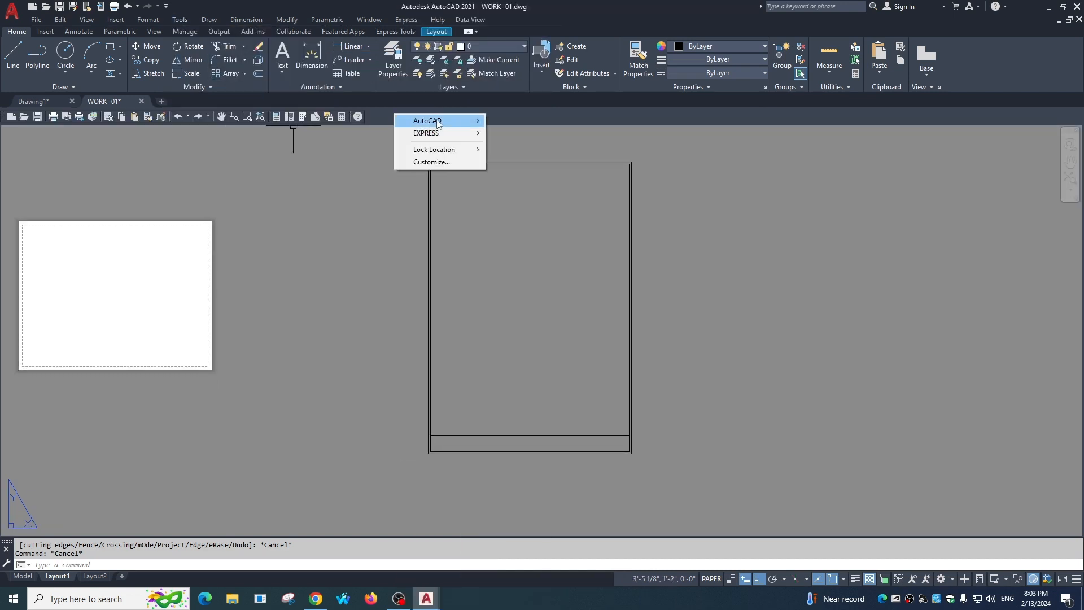
mouse_move(439, 134)
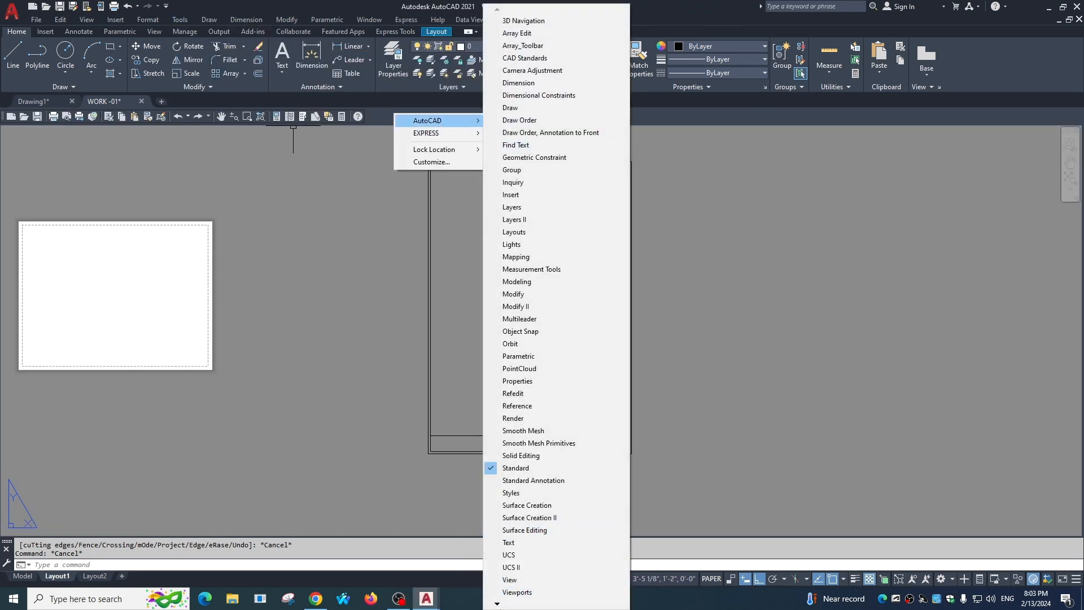
left_click(515, 593)
left_click_drag(58, 203, 410, 117)
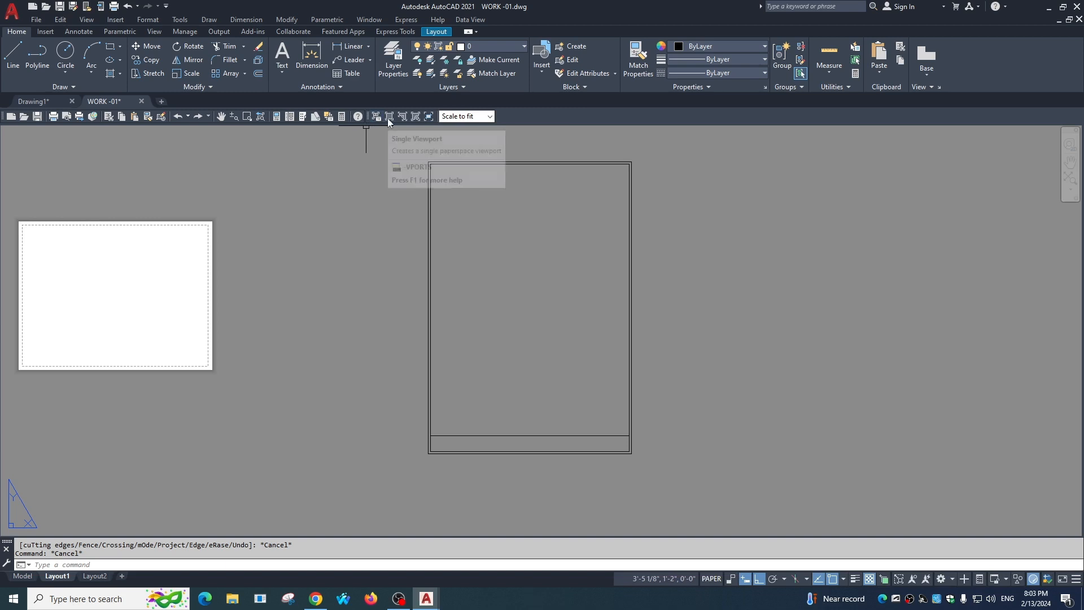
Create a single viewport from the inner border's top-left corner to the right end of the bottom strip's dividing line
left_click(389, 116)
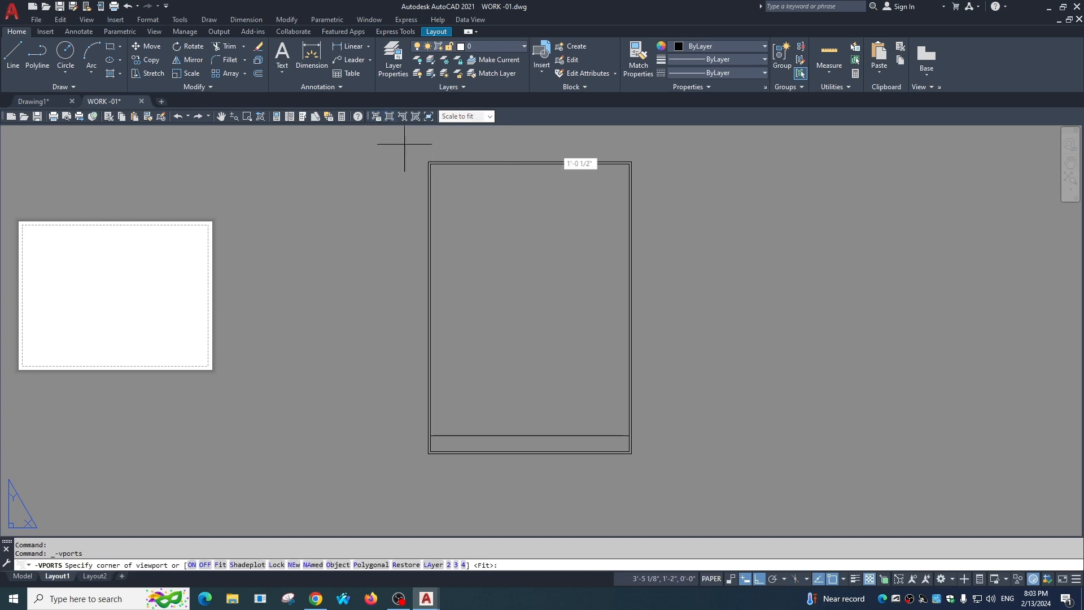
left_click(431, 164)
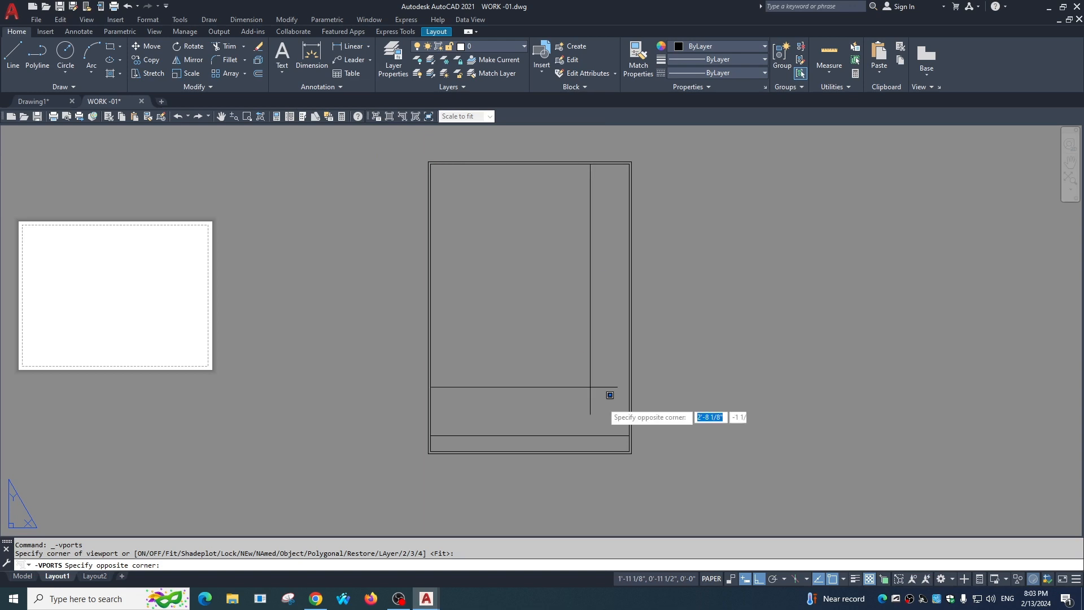
left_click(630, 436)
scroll(497, 363, "up", 4)
scroll(486, 316, "down", 2)
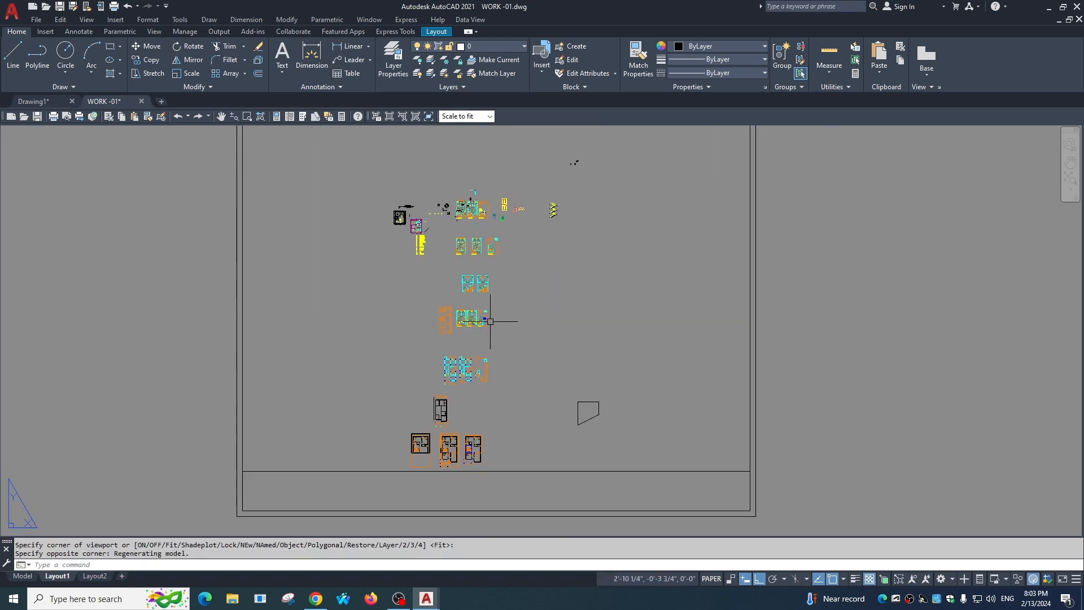
Zoom the new viewport in to the ground and first floor plans and return to paper space
double_click(460, 310)
scroll(467, 281, "up", 6)
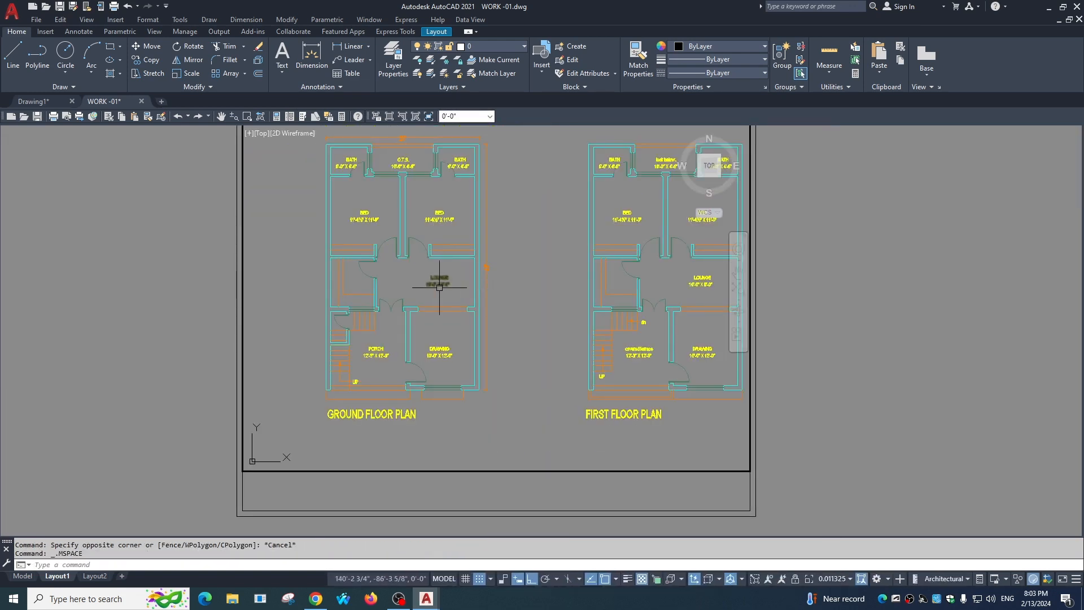
scroll(435, 285, "down", 2)
double_click(813, 274)
scroll(520, 296, "down", 4)
scroll(465, 151, "up", 3)
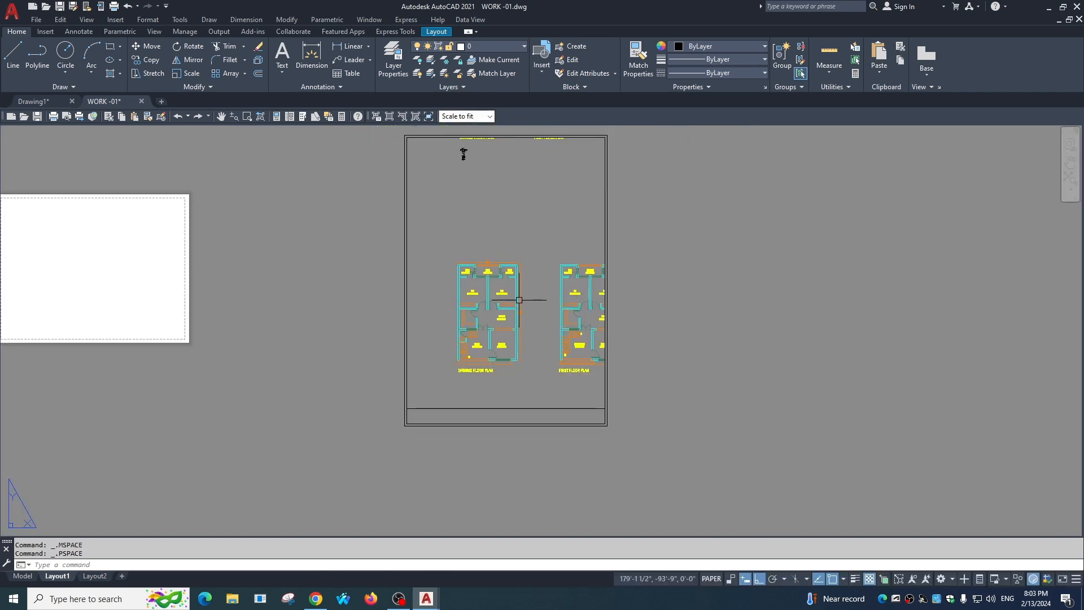
Fit and centre only the ground floor plan with its title in the viewport, and return to paper space
double_click(455, 177)
scroll(471, 333, "up", 4)
middle_click_drag(471, 333, 479, 273)
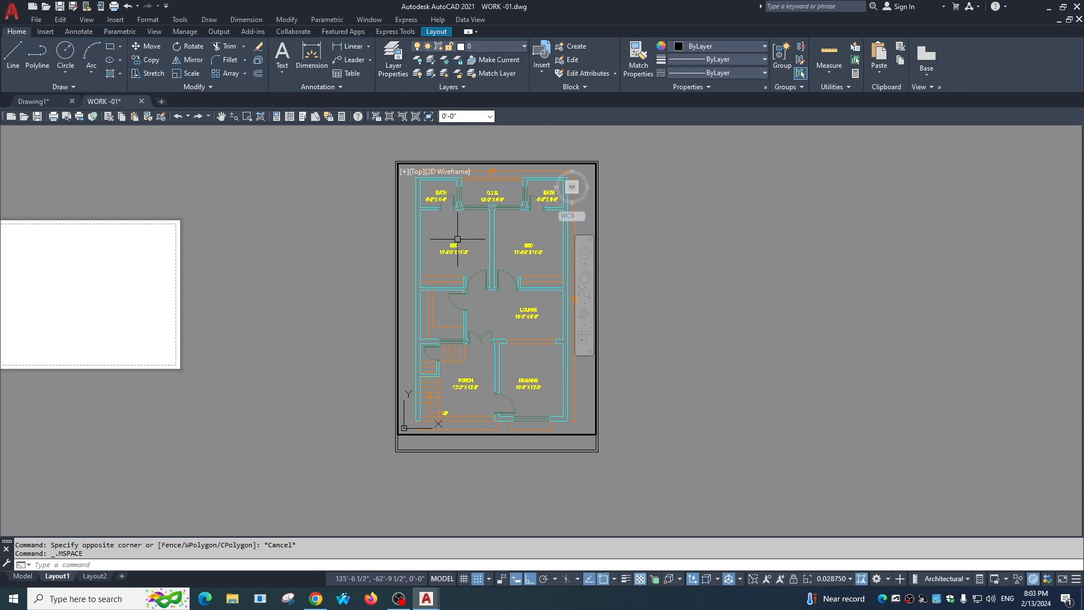
left_click(235, 117)
left_click_drag(535, 273, 522, 343)
middle_click_drag(521, 339, 525, 328)
right_click(600, 304)
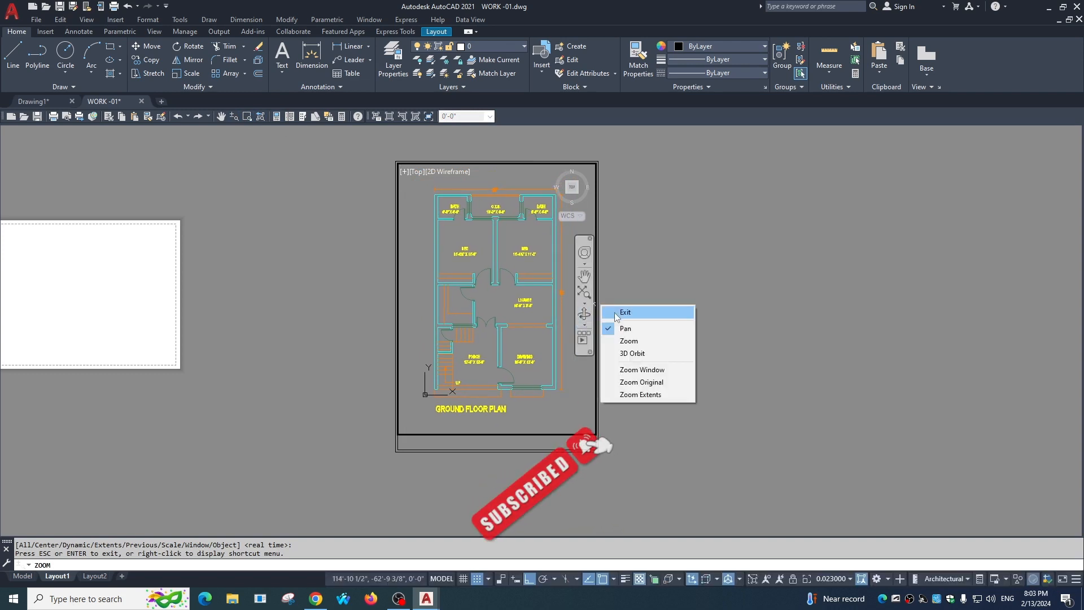
left_click(616, 313)
double_click(619, 314)
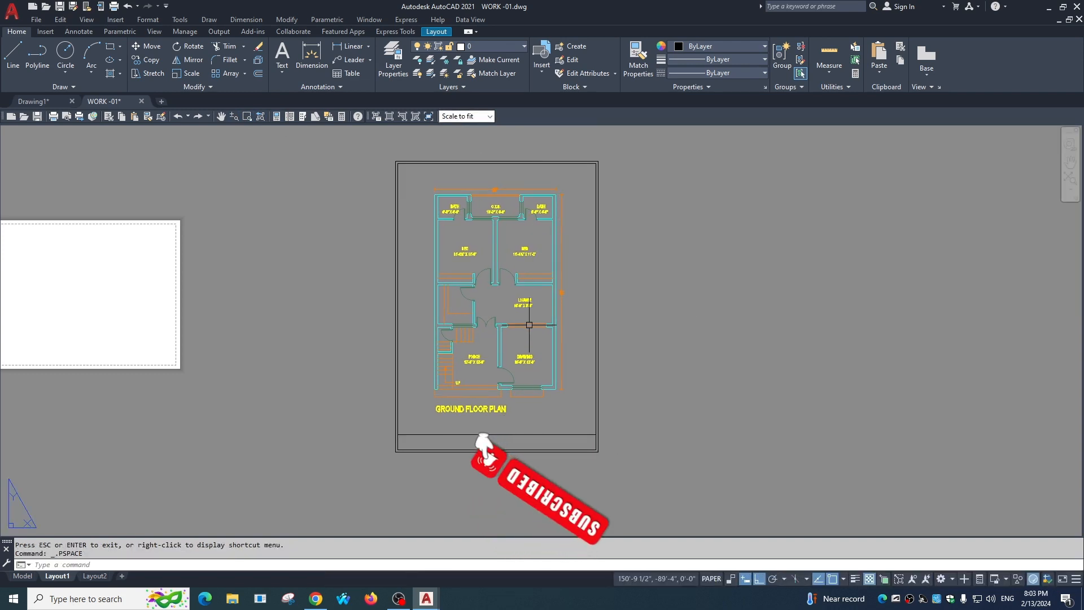
Copy the whole sheet frame with its viewport horizontally to the right, leaving a small gap between the sheets
scroll(264, 319, "down", 2)
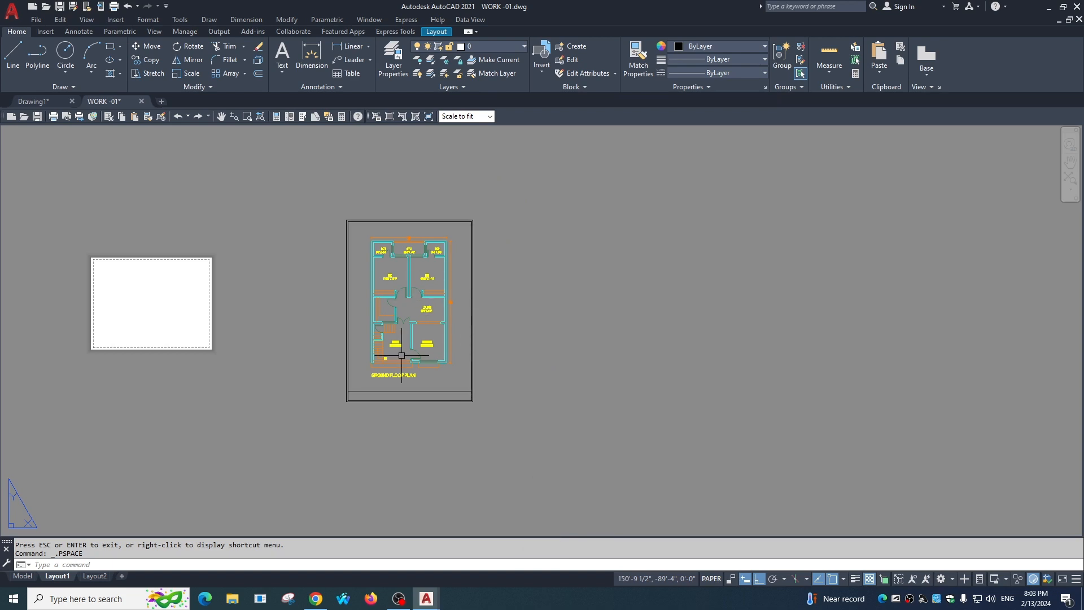
left_click(509, 196)
left_click(295, 418)
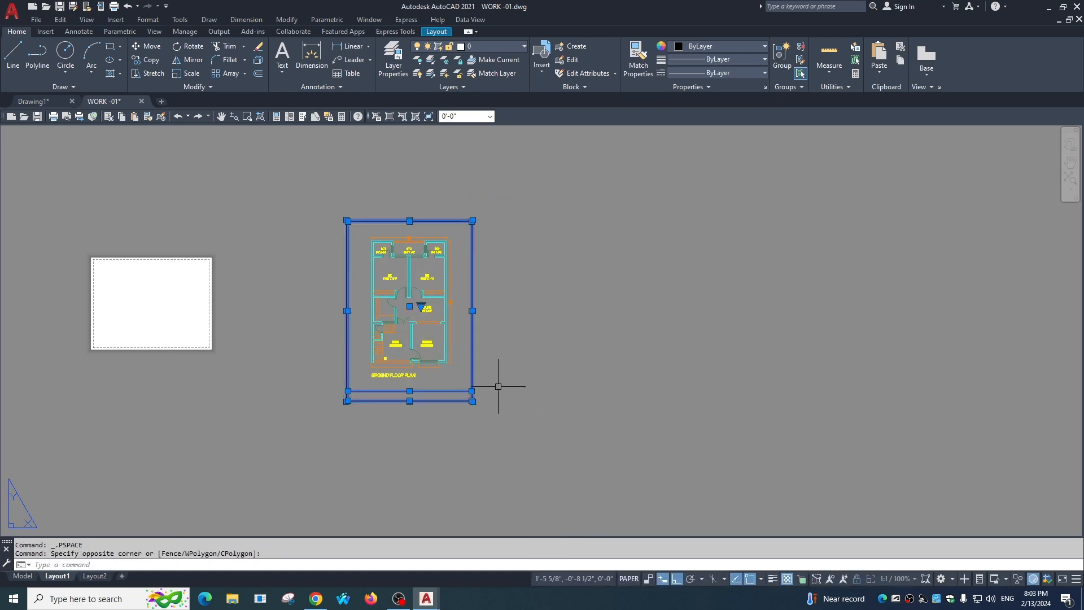
type("co")
key("Return")
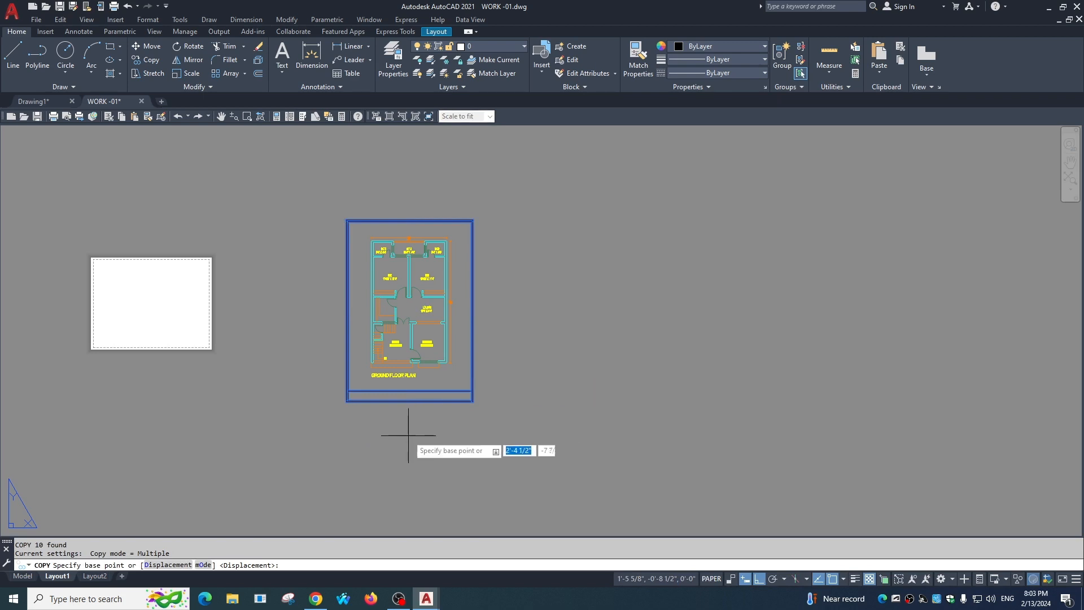
left_click(408, 435)
left_click(551, 439)
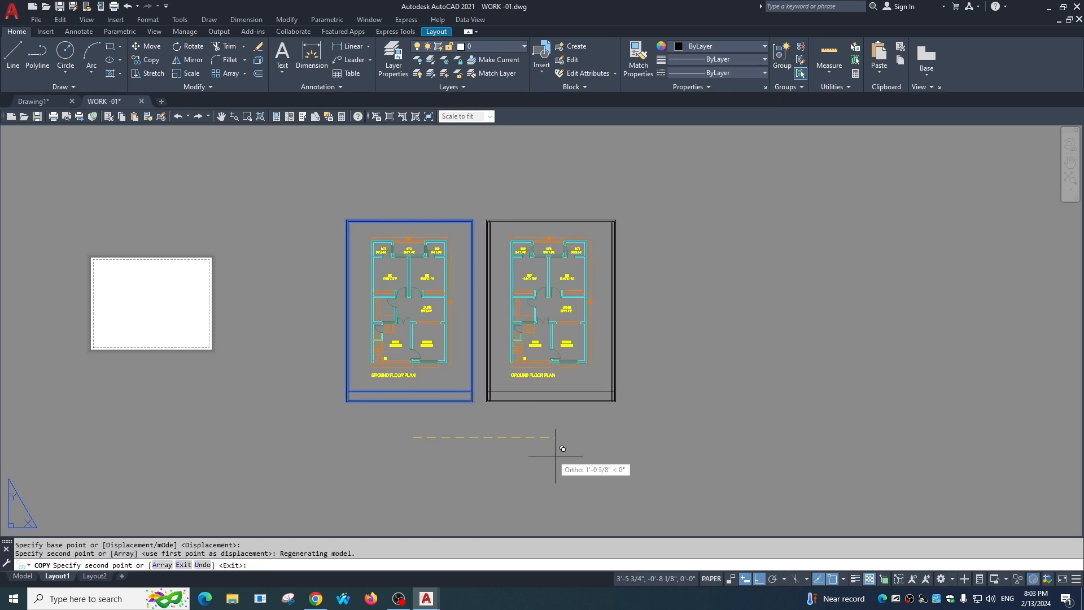
key("Escape")
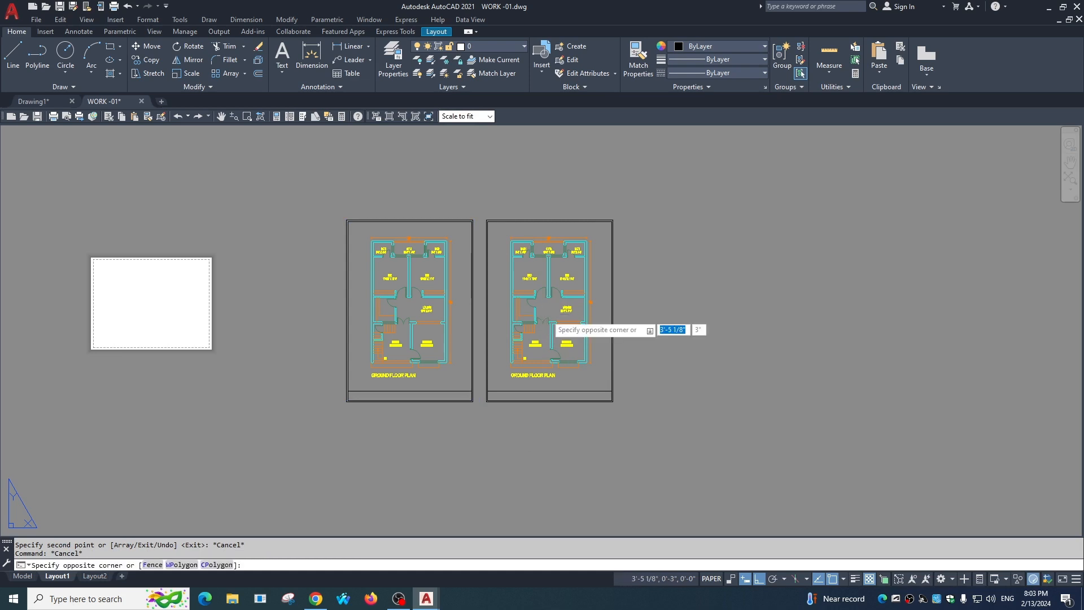
Pan the copied sheet's viewport to show the first floor plan and return to paper space
double_click(546, 315)
middle_click_drag(552, 346, 420, 346)
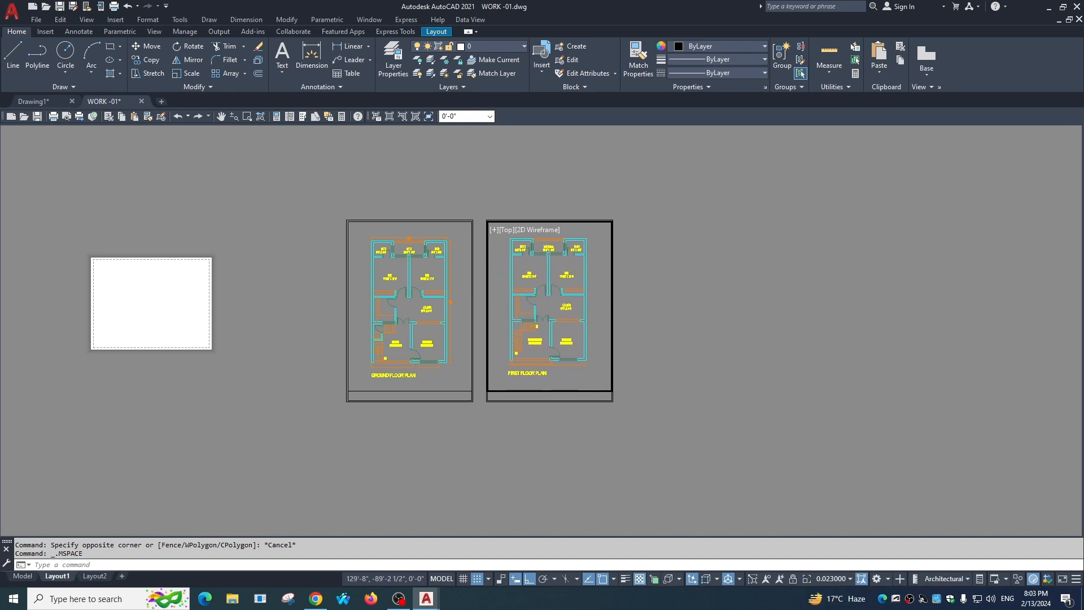
double_click(646, 368)
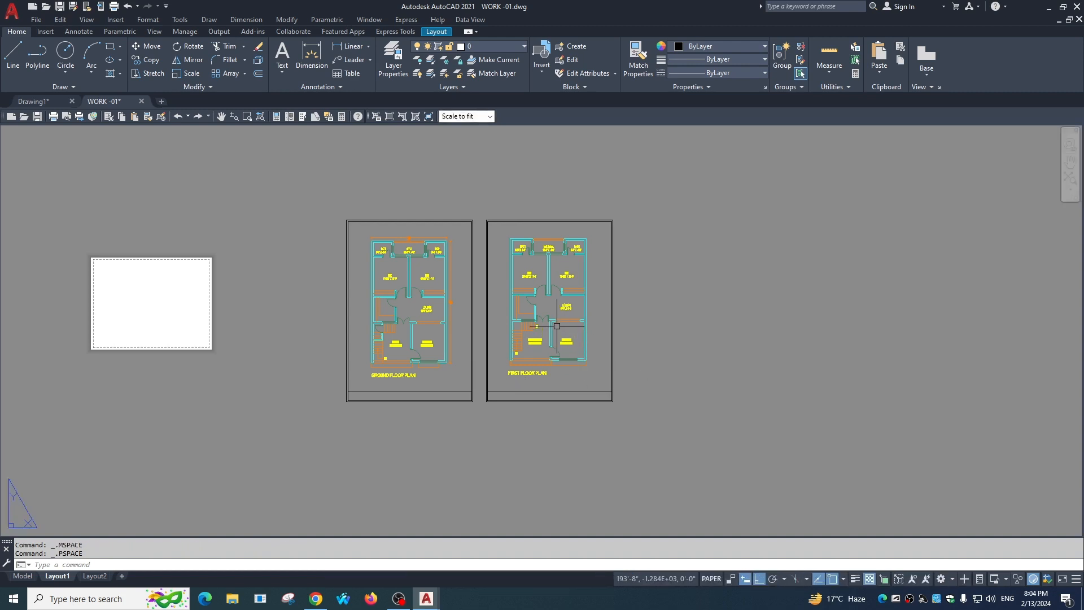
Activate the second viewport while zoomed in beyond its edges, change its model view, and return to paper space with the PS command
scroll(557, 326, "up", 15)
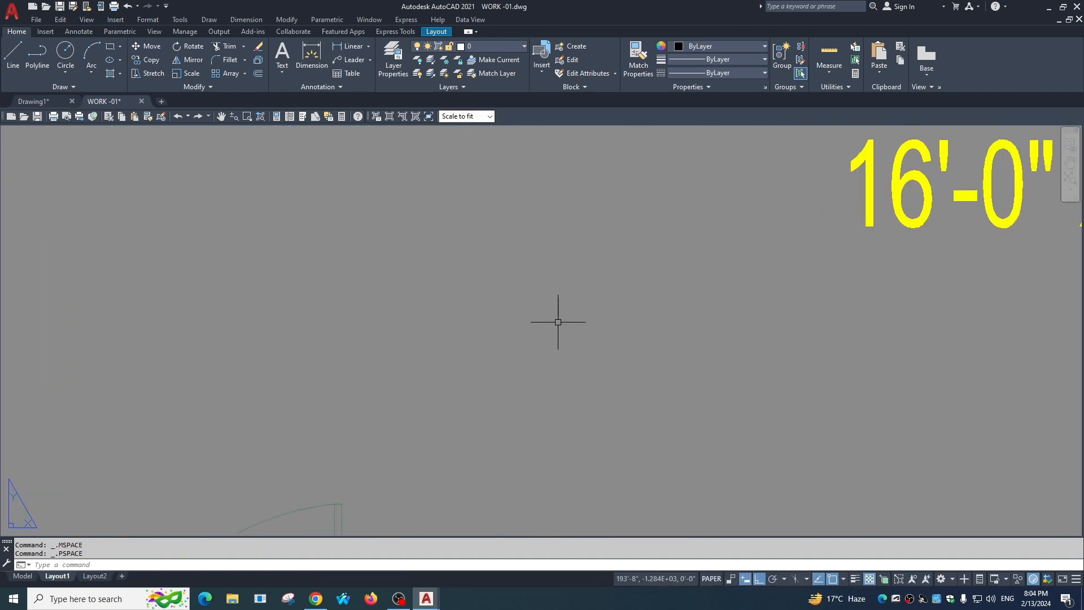
double_click(557, 323)
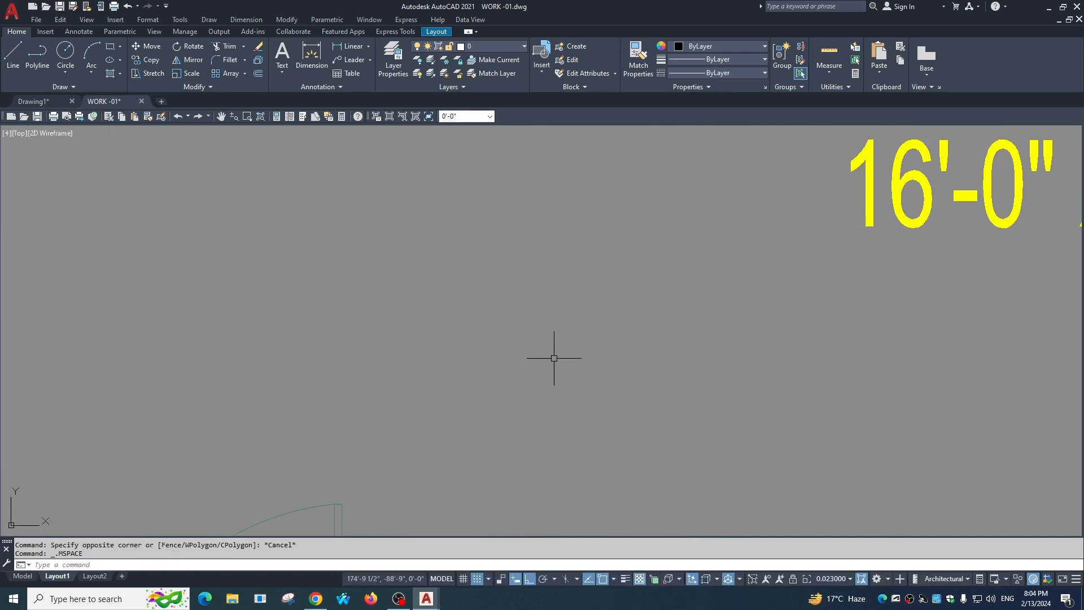
scroll(554, 352, "down", 10)
scroll(556, 353, "down", 10)
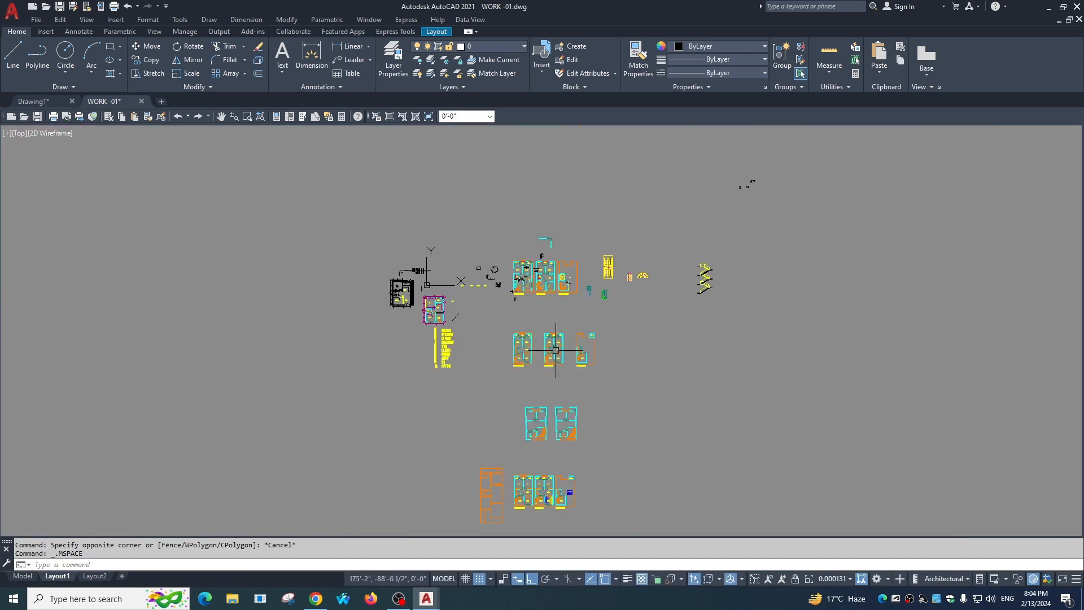
scroll(556, 353, "up", 10)
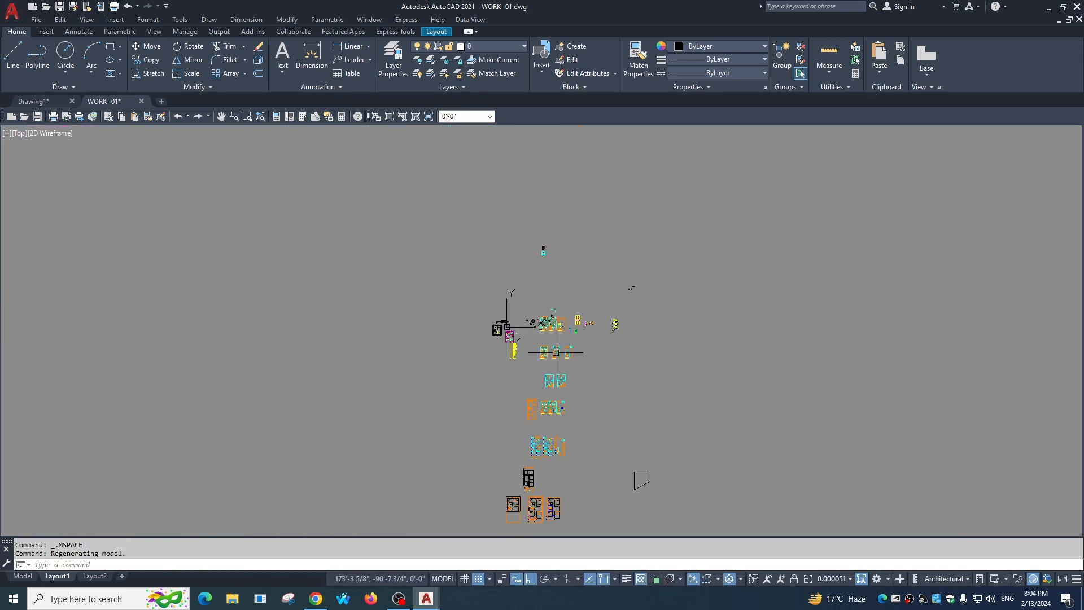
scroll(556, 353, "down", 4)
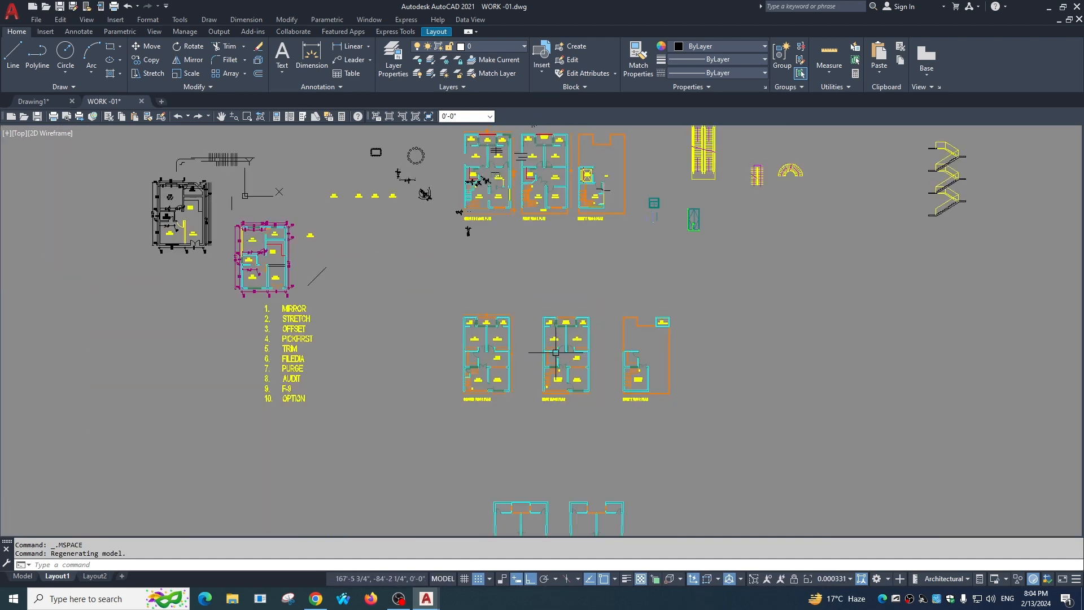
scroll(544, 338, "down", 6)
middle_click_drag(556, 360, 547, 327)
scroll(554, 317, "up", 6)
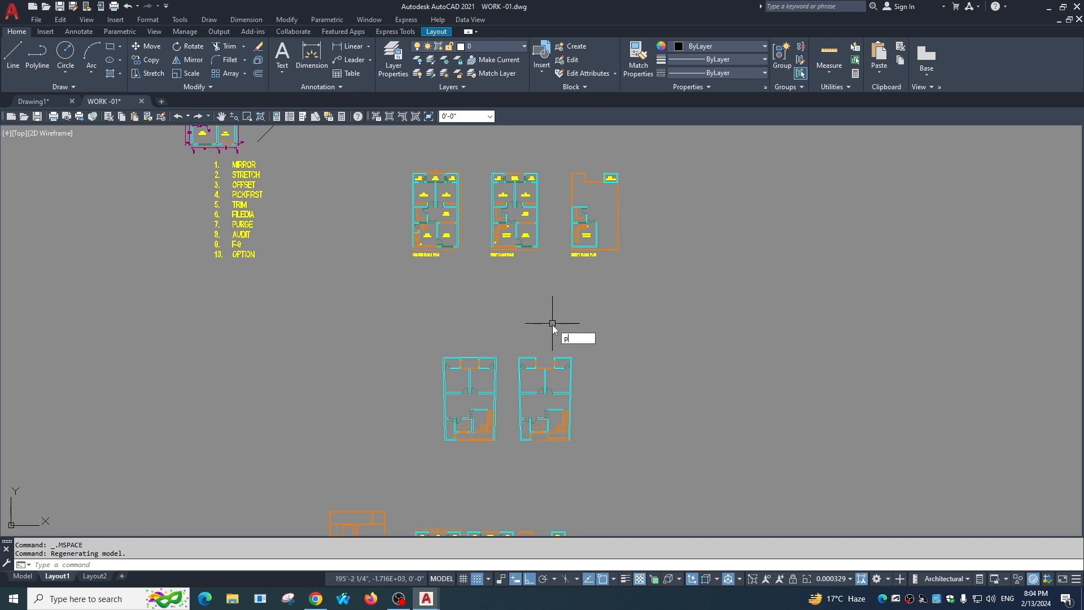
type("s")
key("Return")
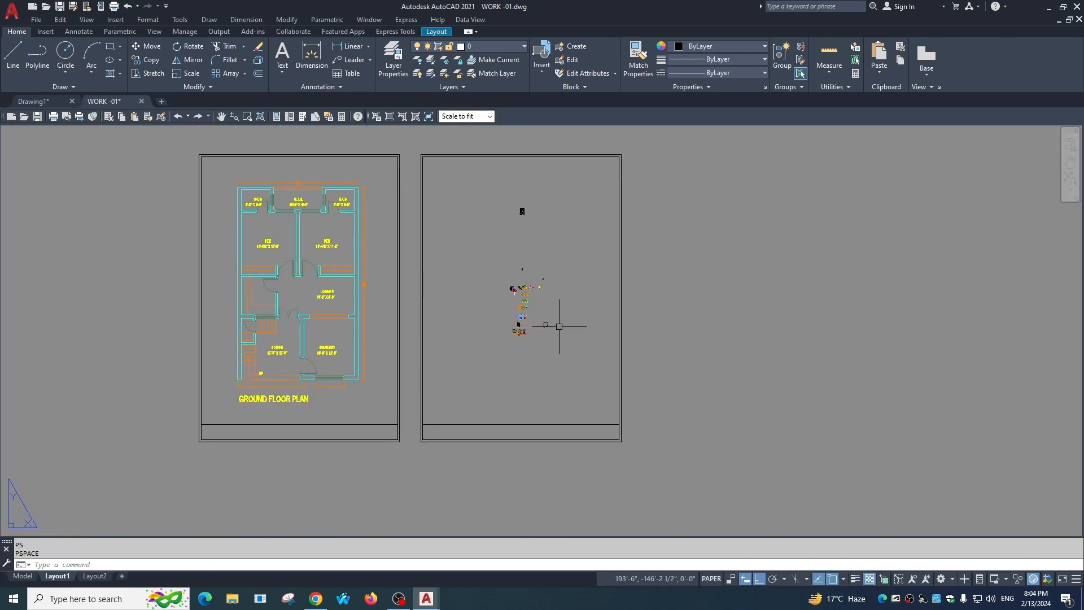
Fit and centre the first floor plan with its title in the second sheet's viewport again, and return to paper space
double_click(547, 292)
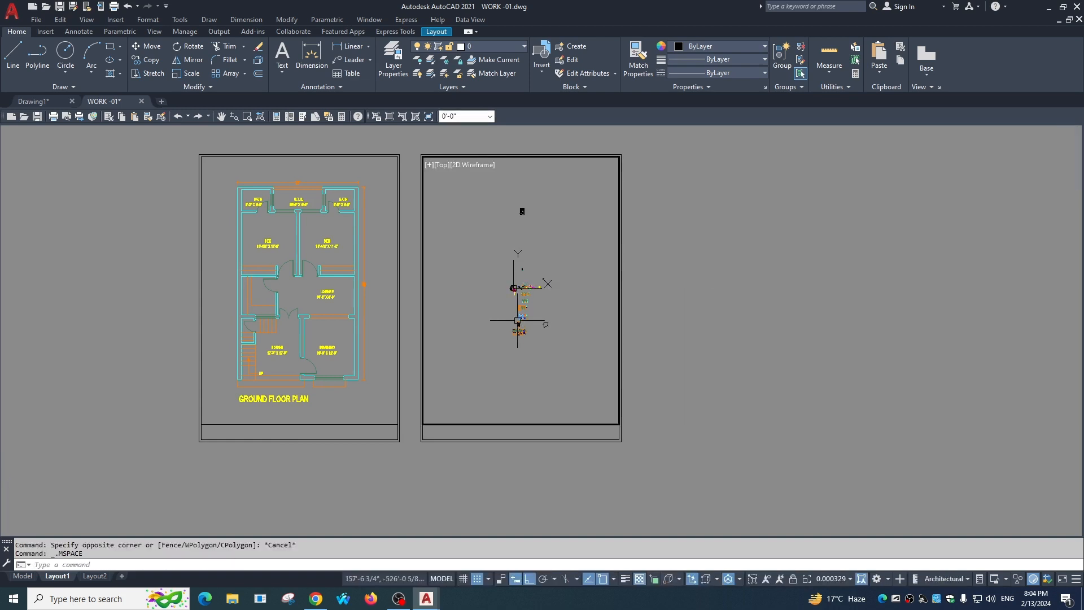
scroll(518, 310, "up", 4)
scroll(515, 320, "up", 6)
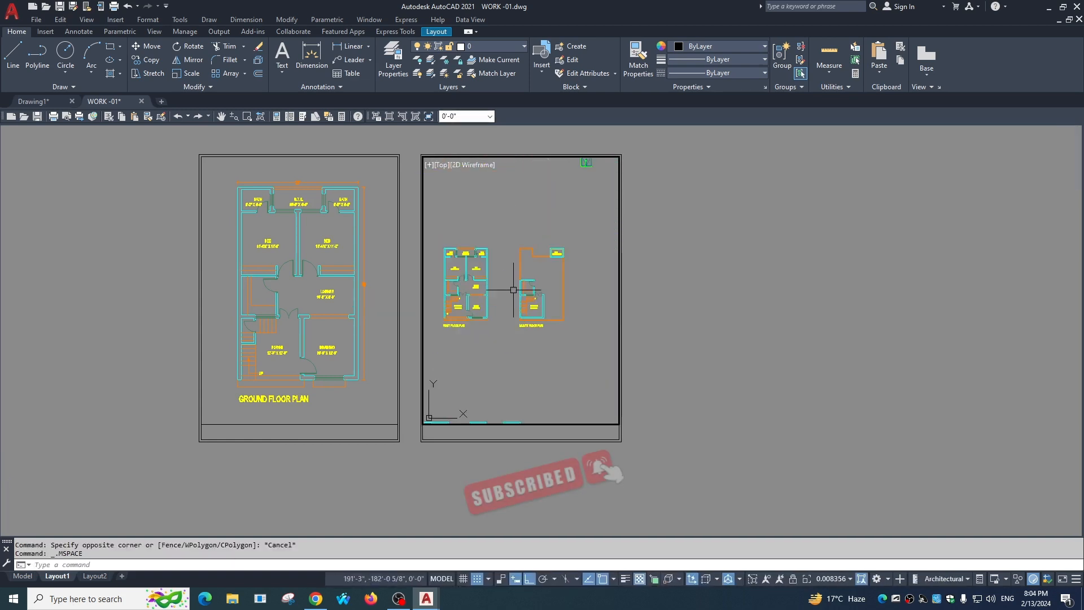
middle_click_drag(479, 308, 505, 325)
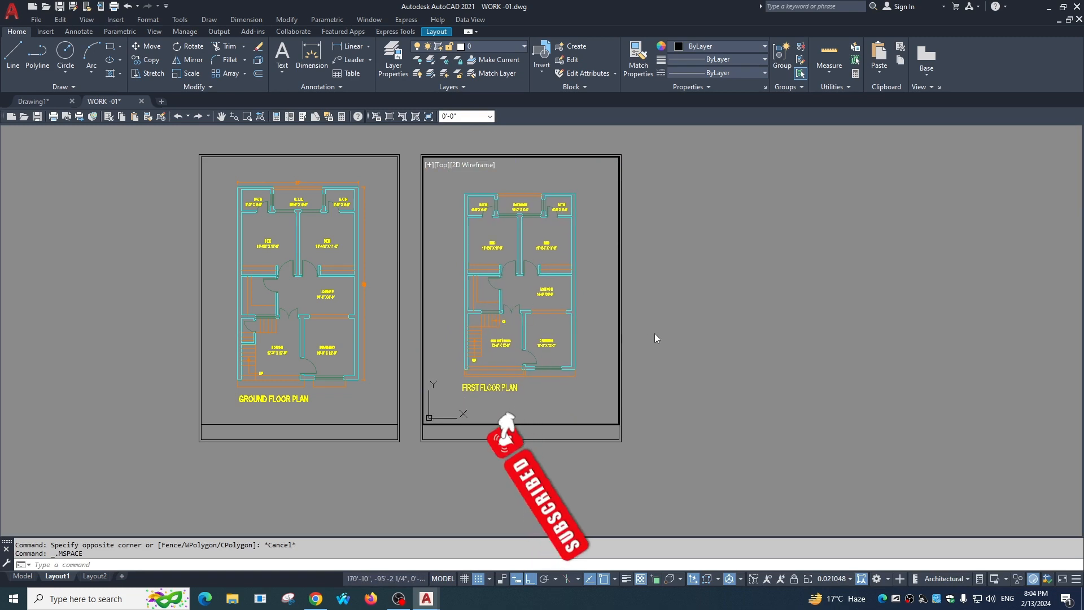
double_click(655, 338)
Zoom the model view in the second sheet's viewport out and partly back in, and return to paper space
key("Escape")
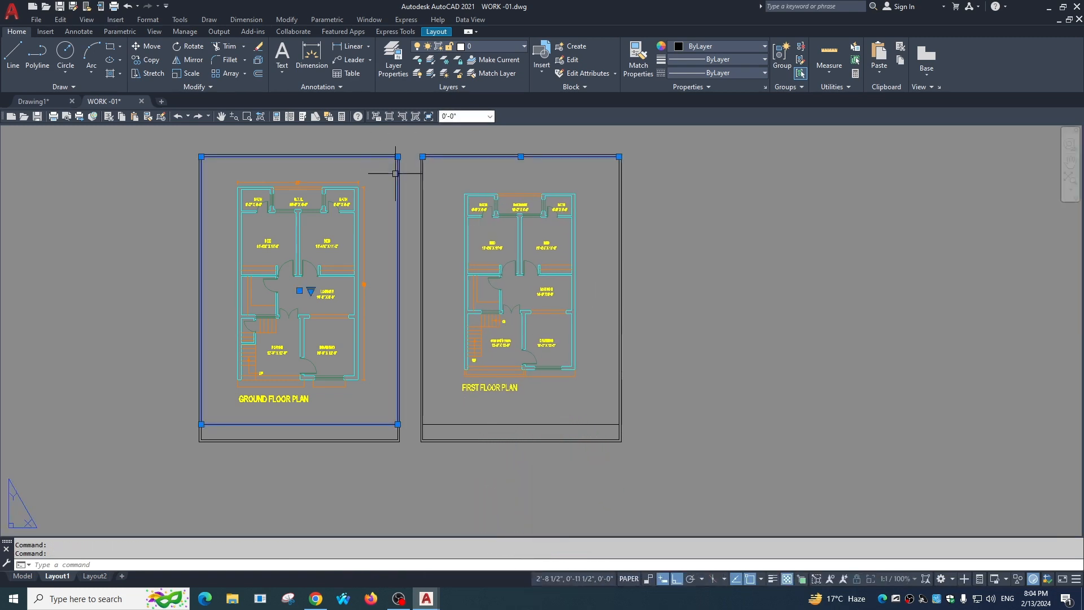
left_click(447, 157)
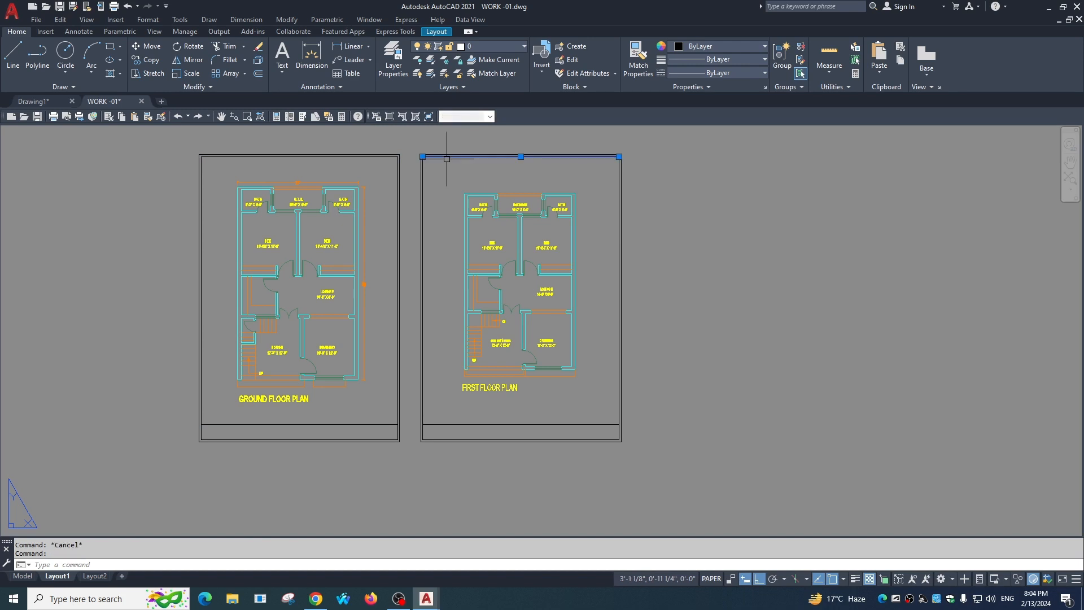
double_click(476, 217)
scroll(475, 217, "down", 5)
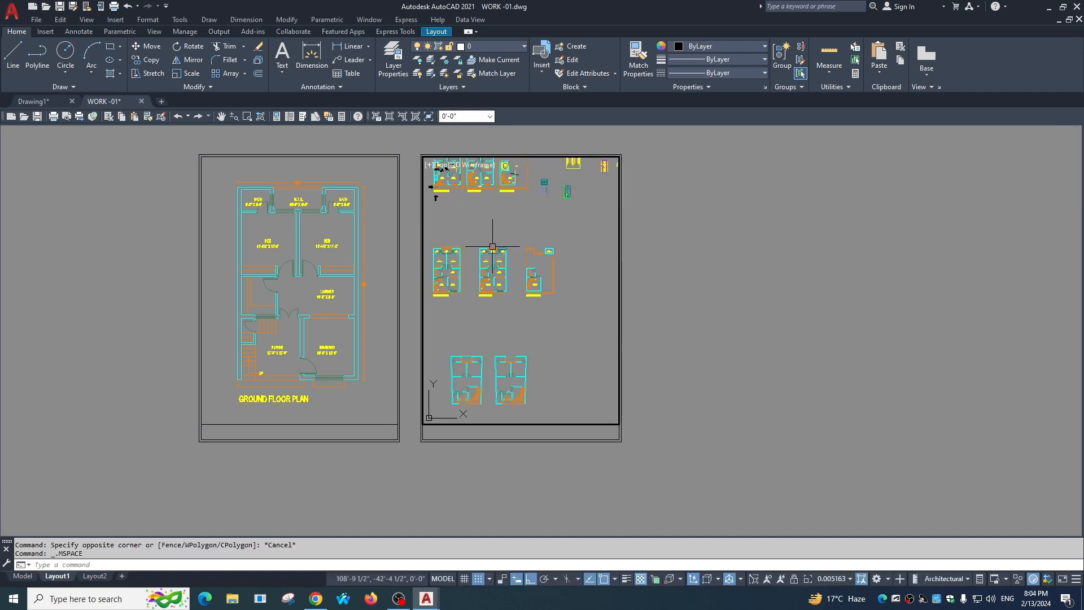
scroll(492, 247, "up", 5)
left_click(388, 164)
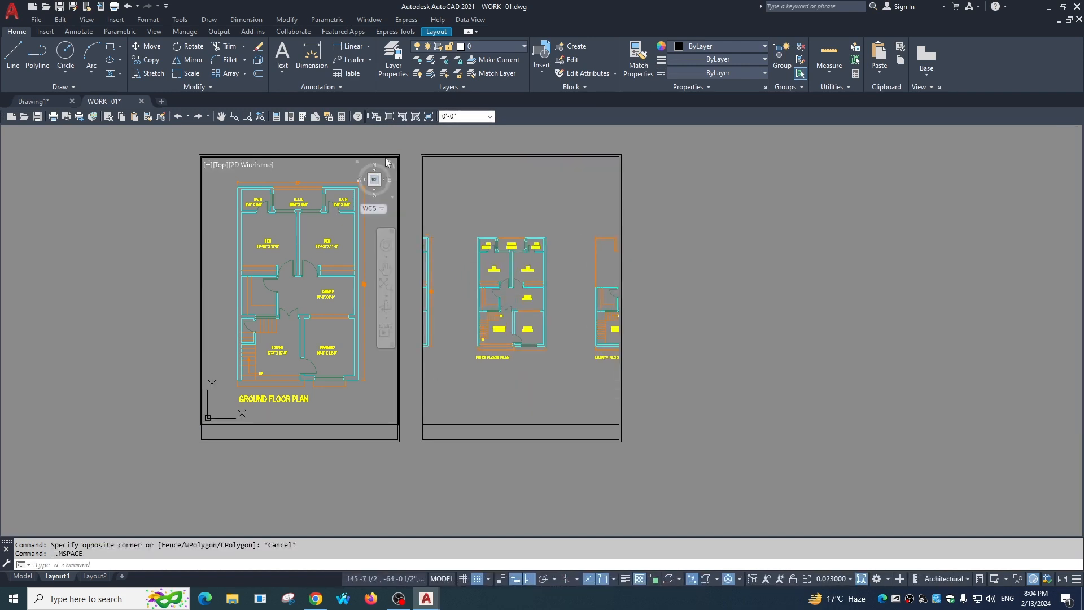
double_click(389, 148)
Send the inner frame line along the second viewport's upper edge to the back of the draw order
left_click(389, 157)
left_click(438, 157)
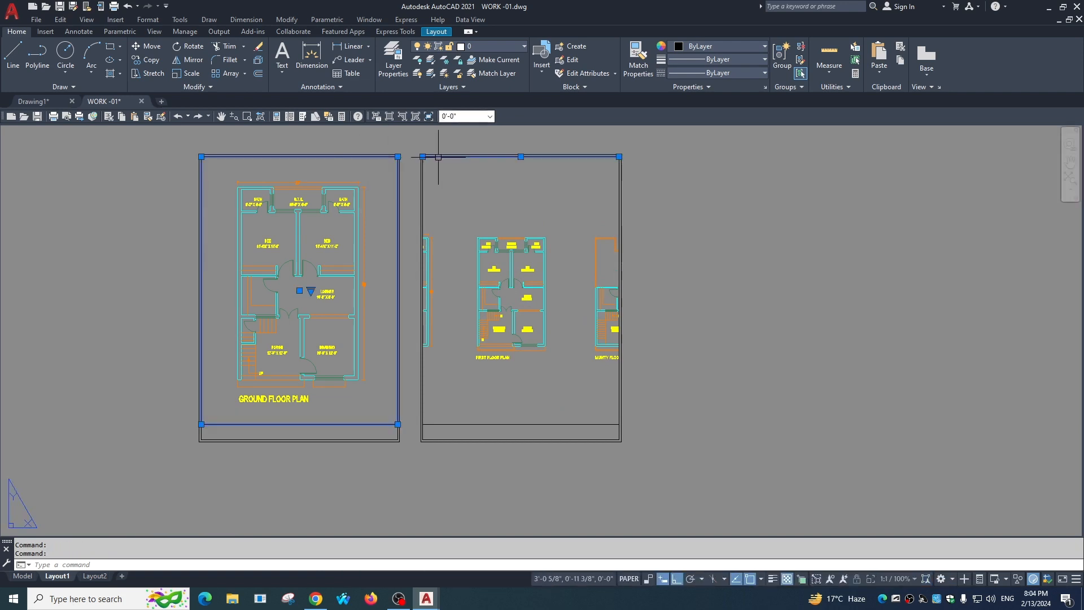
key("Escape")
left_click(452, 157)
type("dr")
key("Return")
type("b")
key("Return")
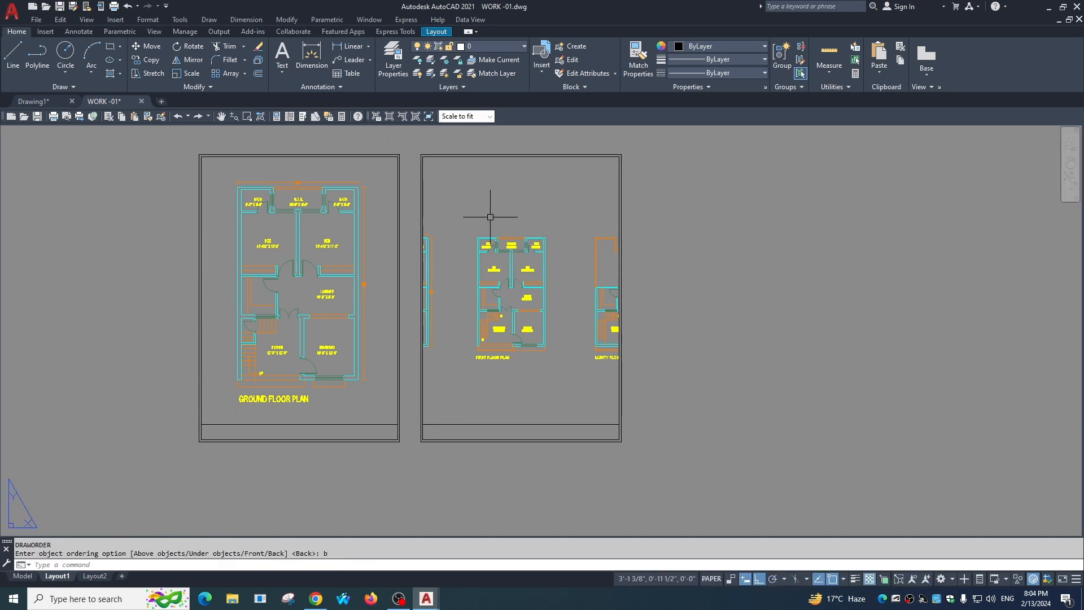
type("ma")
key("Return")
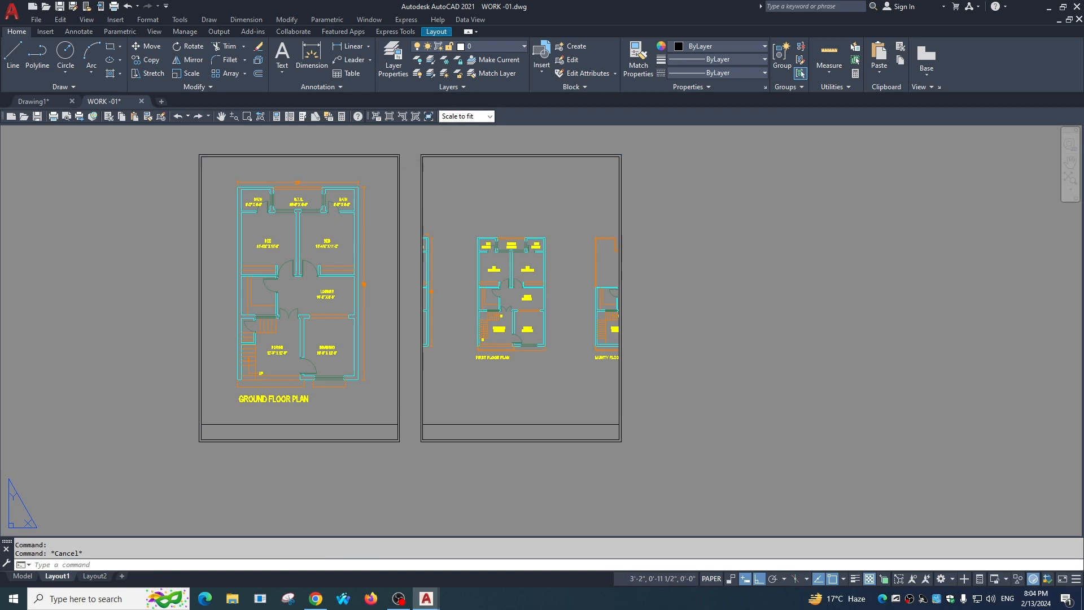
left_click(386, 156)
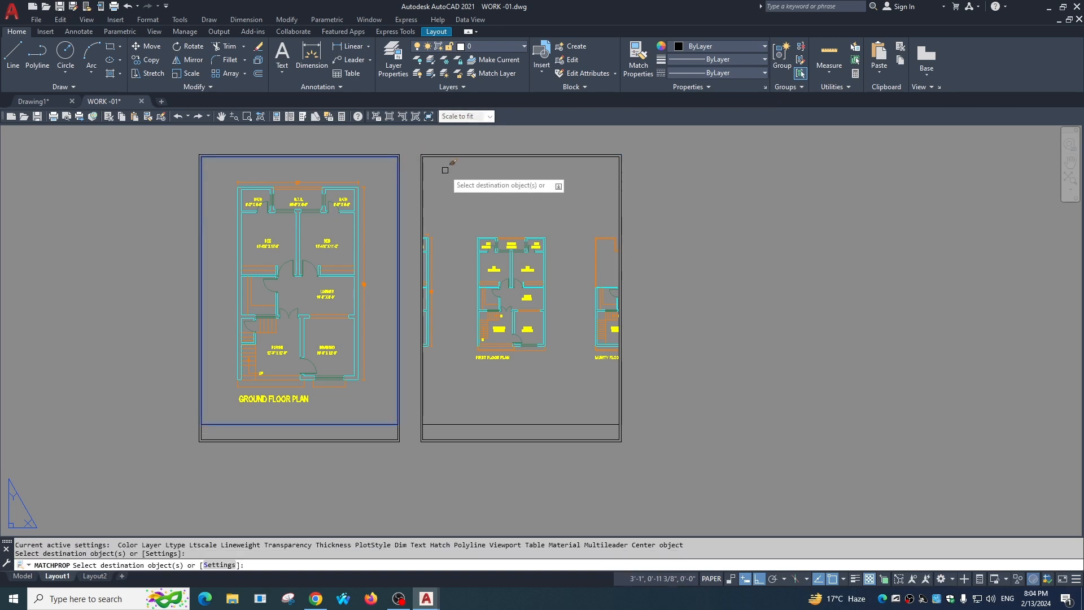
scroll(513, 284, "up", 2)
scroll(552, 333, "down", 4)
scroll(526, 230, "up", 4)
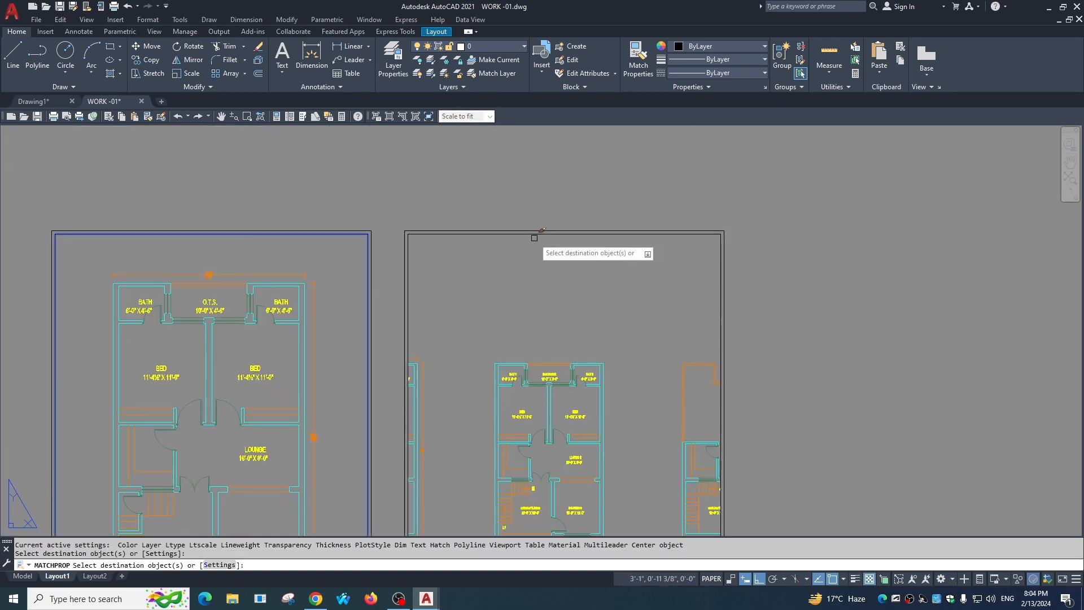
key("Escape")
Centre the first floor plan and its title in the second sheet's viewport and return to paper space
scroll(515, 245, "down", 4)
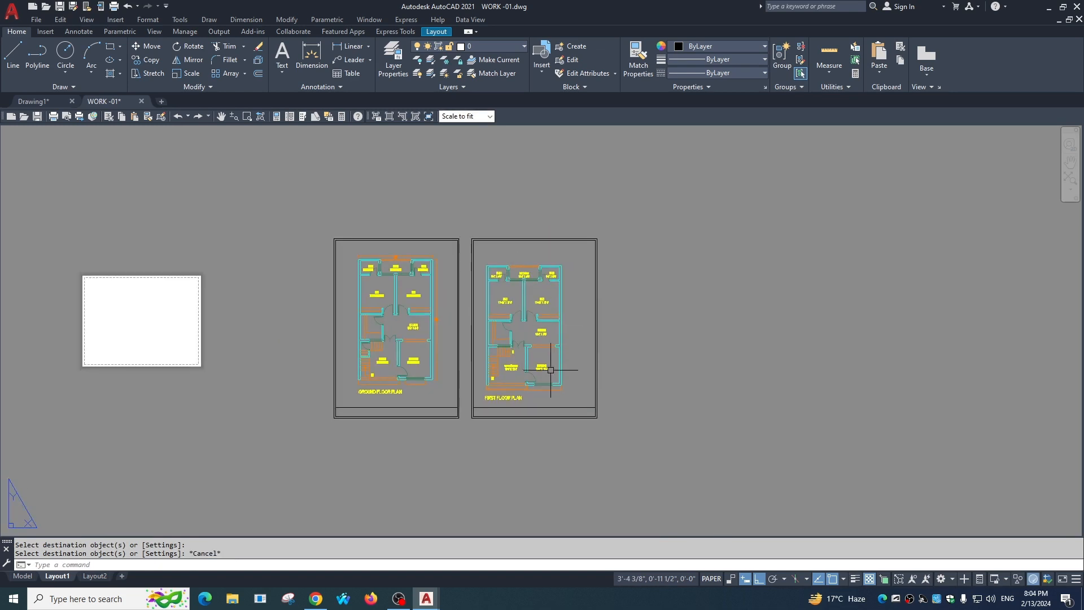
double_click(540, 333)
scroll(546, 318, "up", 2)
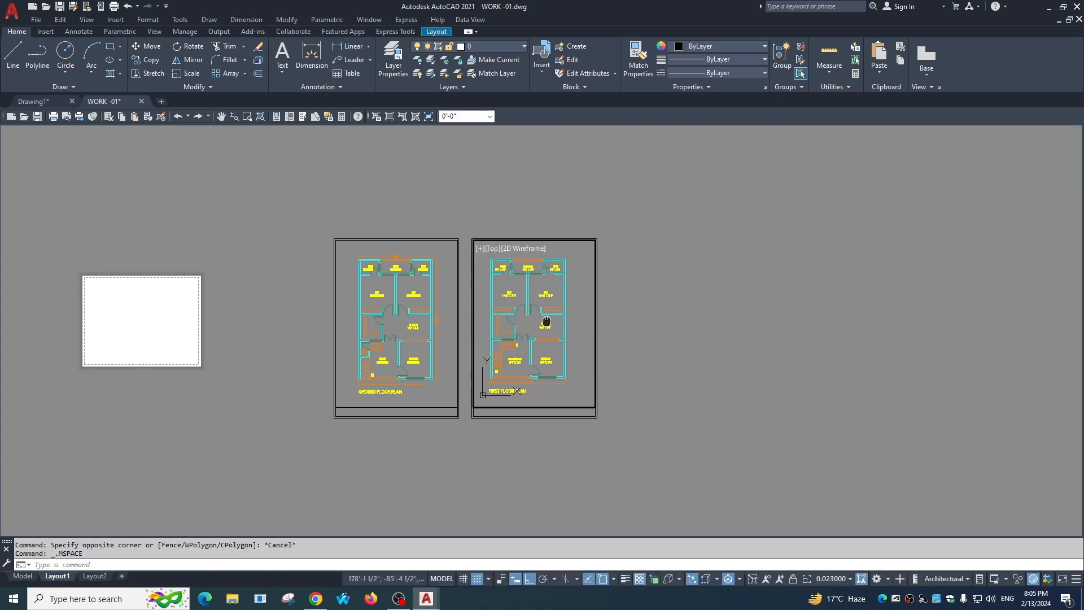
double_click(610, 331)
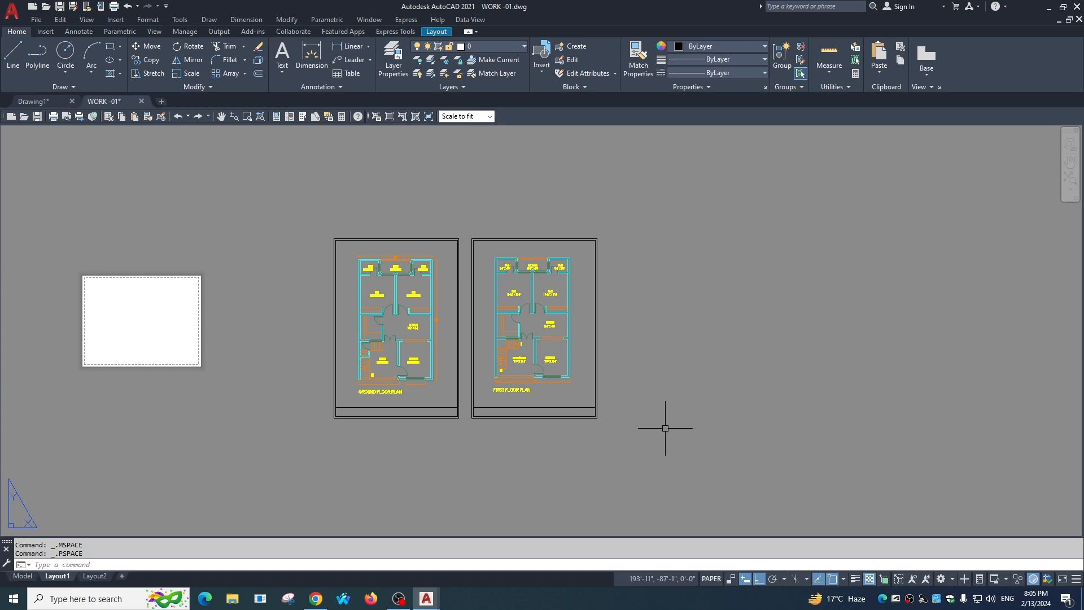
scroll(416, 336, "up", 2)
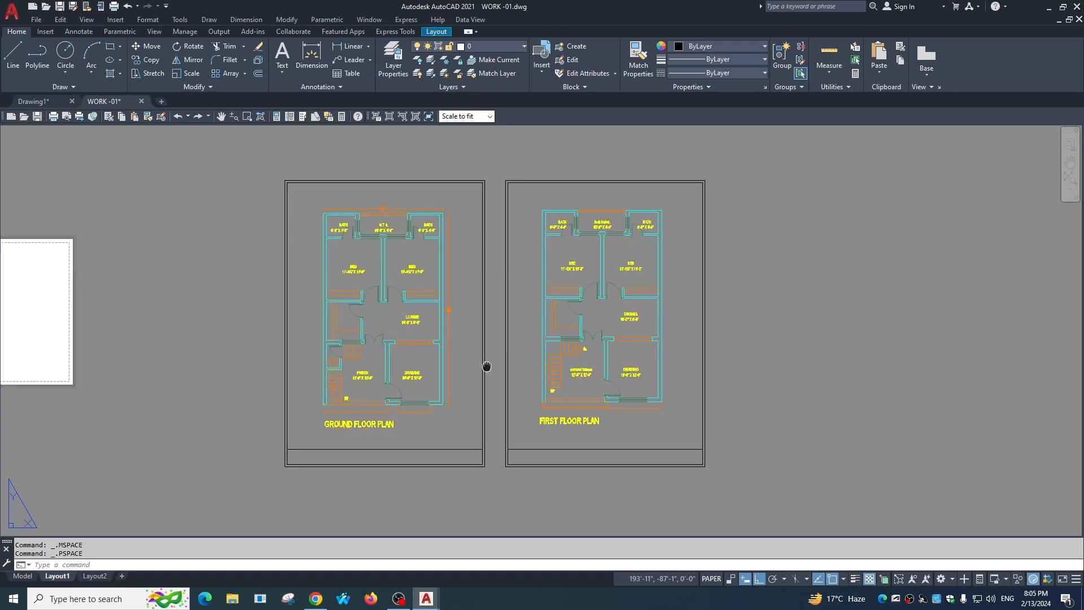
middle_click_drag(487, 367, 461, 364)
scroll(633, 376, "down", 3)
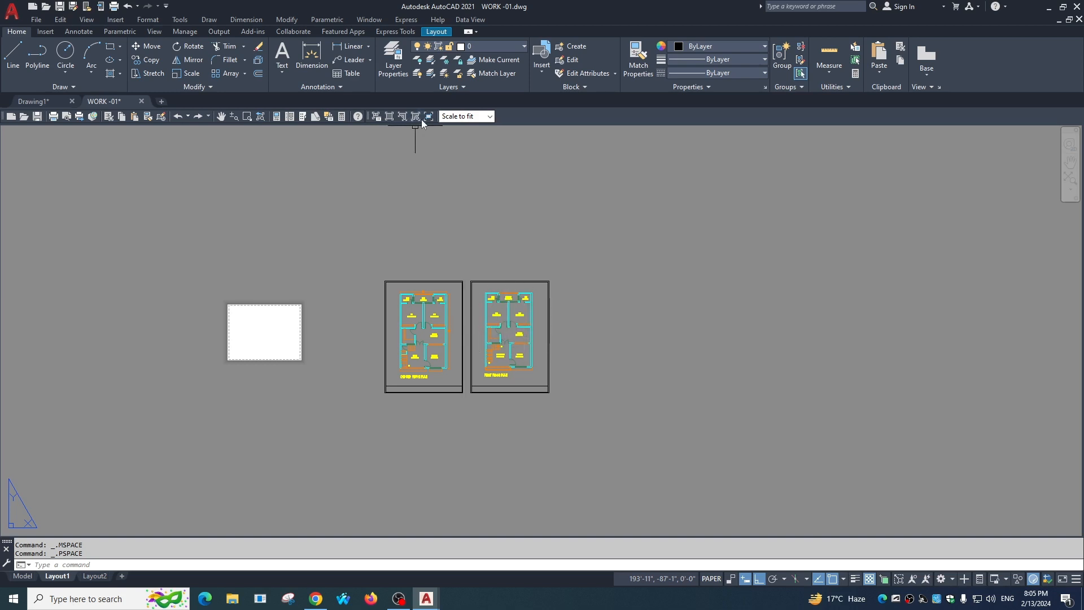
left_click(517, 281)
key("Escape")
scroll(524, 284, "up", 4)
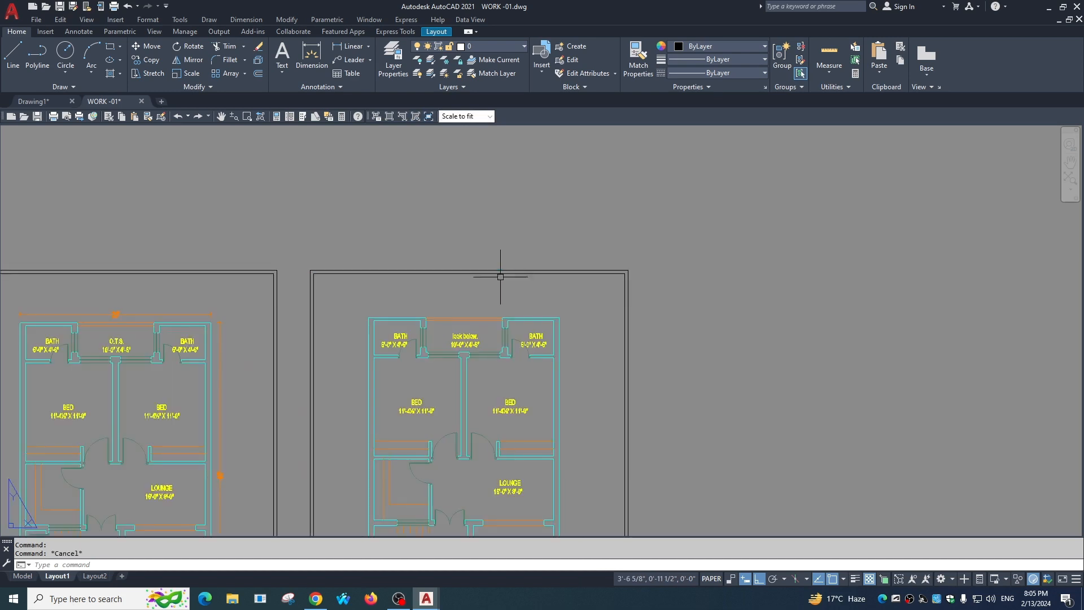
left_click(500, 274)
left_click(625, 274)
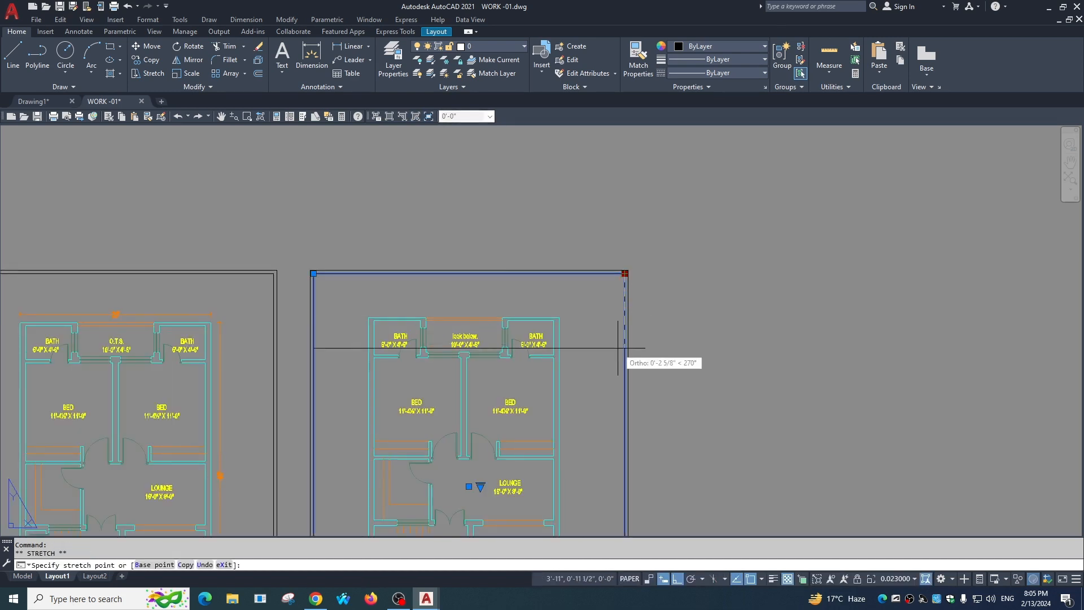
scroll(618, 348, "down", 3)
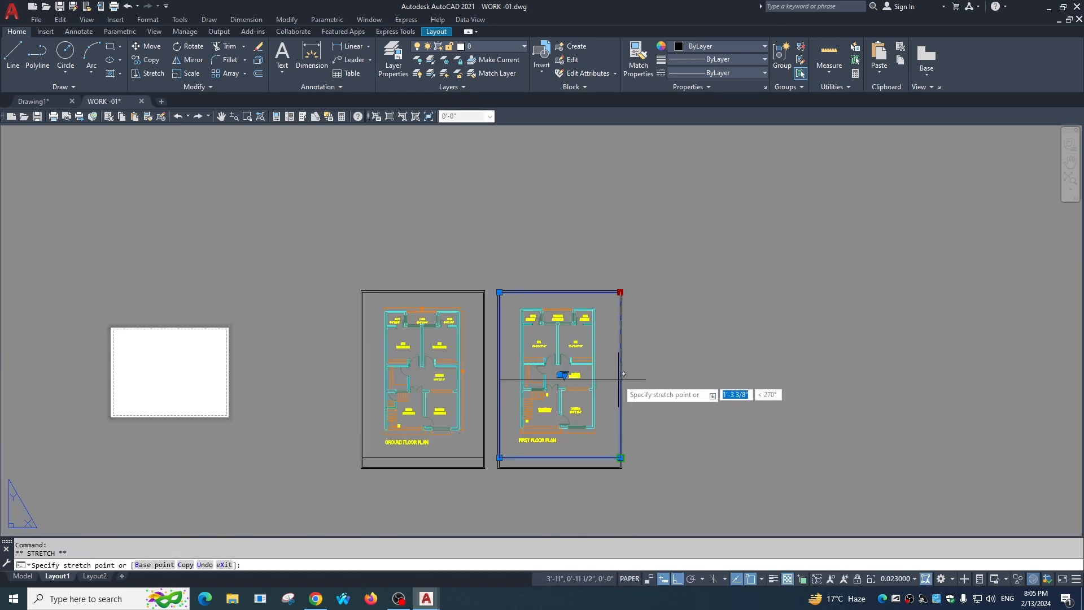
key("Escape")
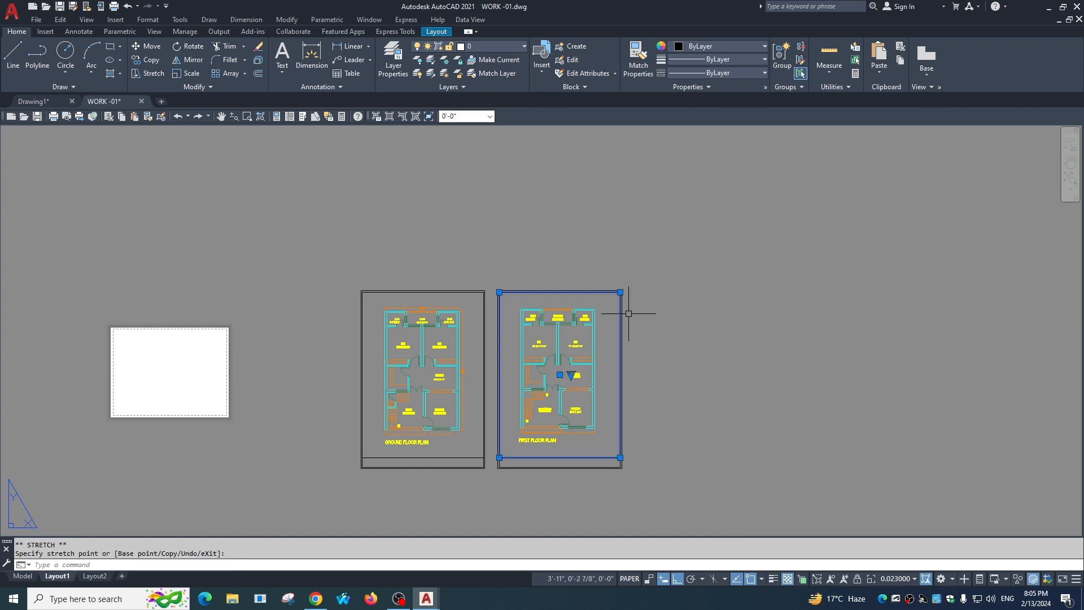
left_click(499, 292)
key("Escape")
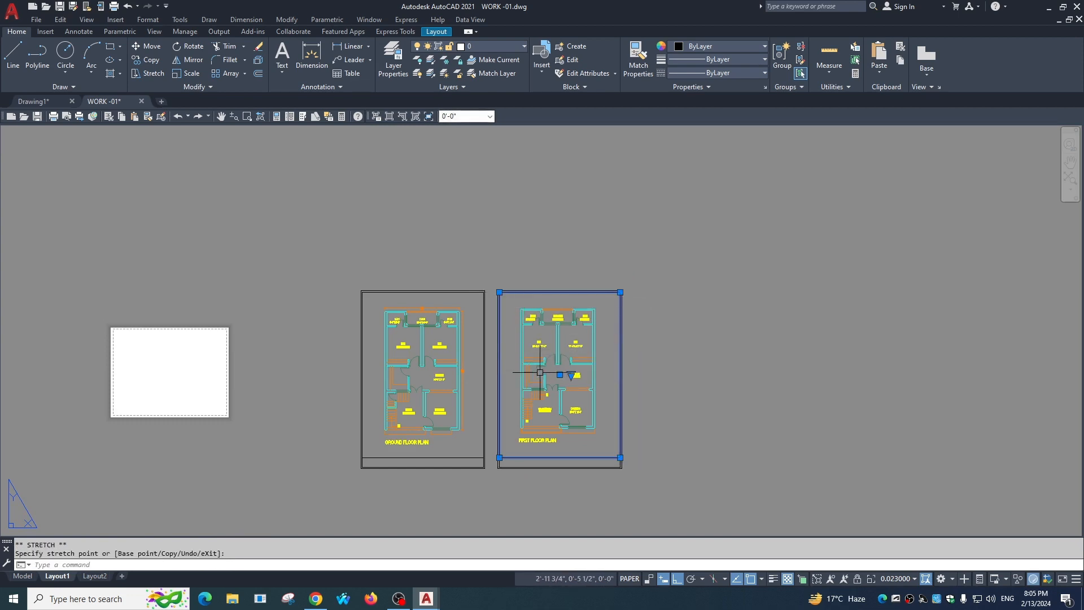
middle_click_drag(585, 340, 527, 320)
key("Escape")
scroll(534, 329, "up", 2)
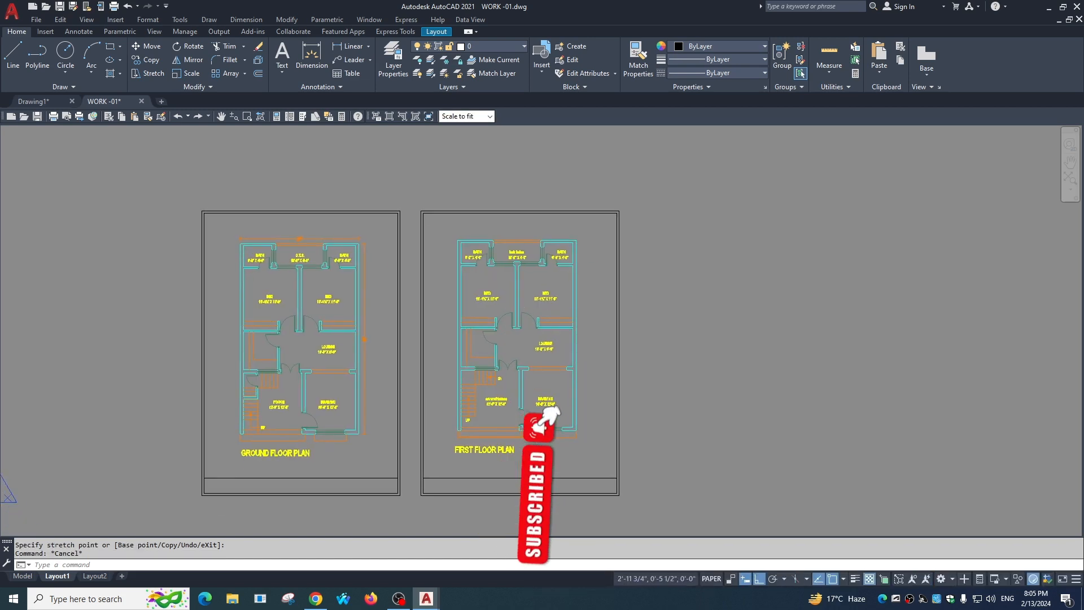
left_click(403, 215)
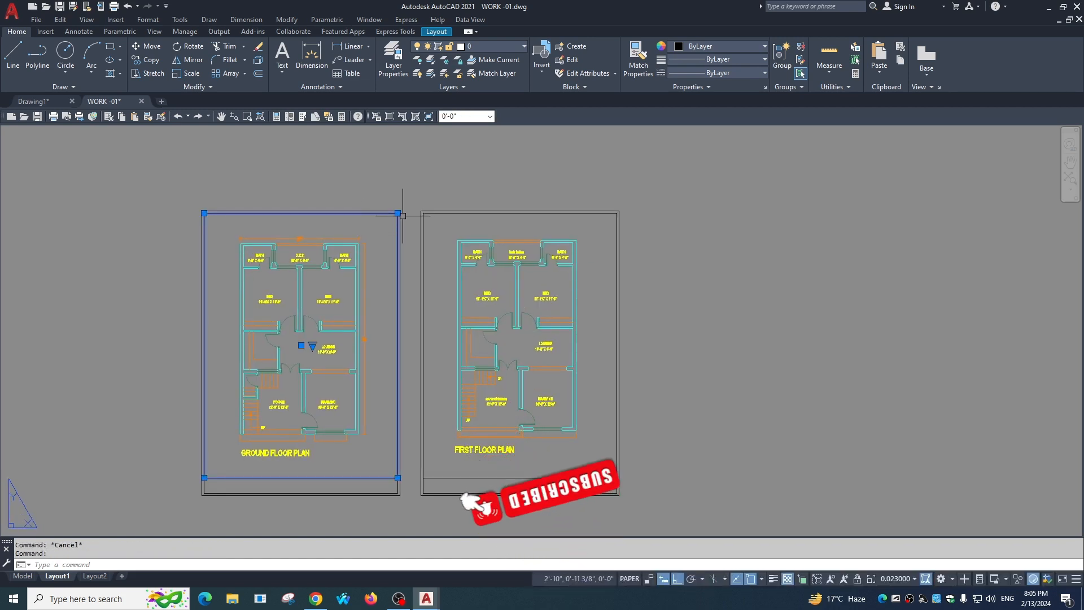
left_click(399, 213)
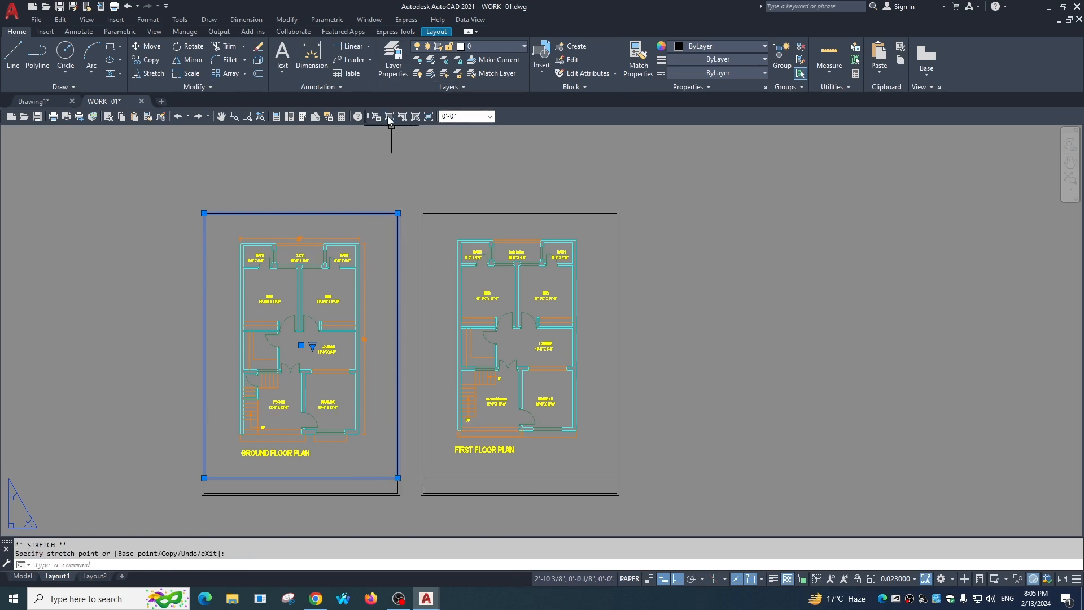
key("Escape")
Create a rectangular viewport with MVIEW in the empty space beside the first floor plan sheet
scroll(444, 267, "down", 2)
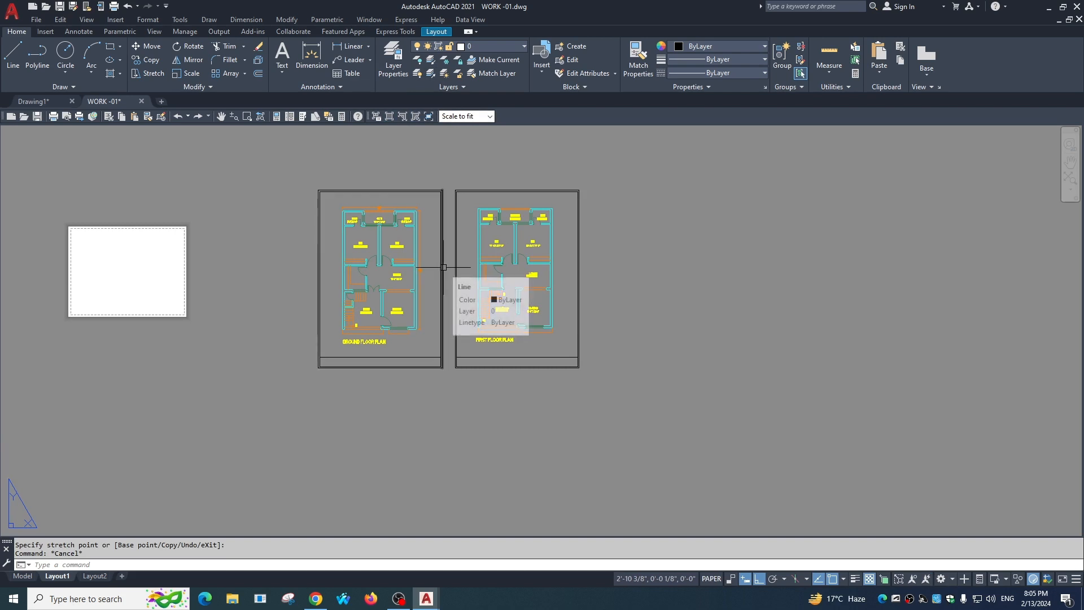
middle_click_drag(529, 346, 520, 344)
type("mv")
key("Return")
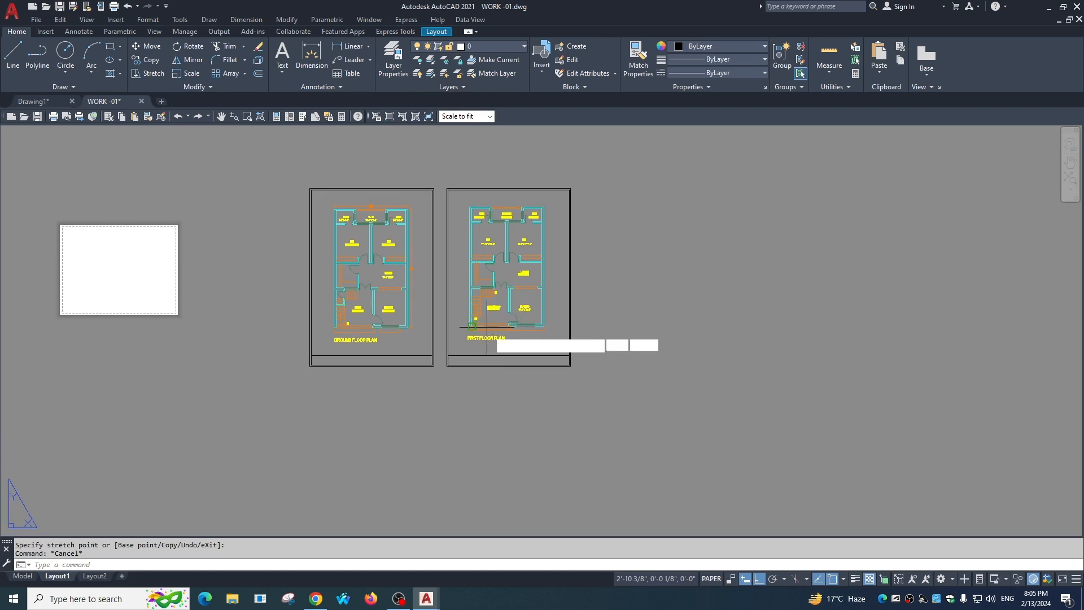
left_click(597, 355)
left_click(742, 193)
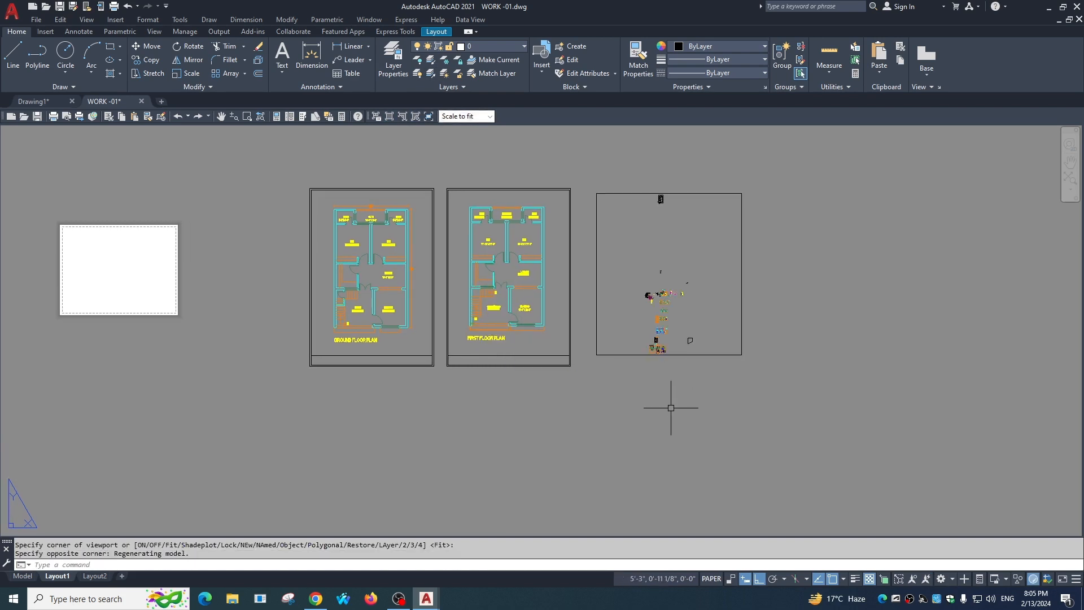
Zoom the new viewport's model view in around the floor plans and return to paper space
double_click(672, 309)
scroll(663, 319, "up", 3)
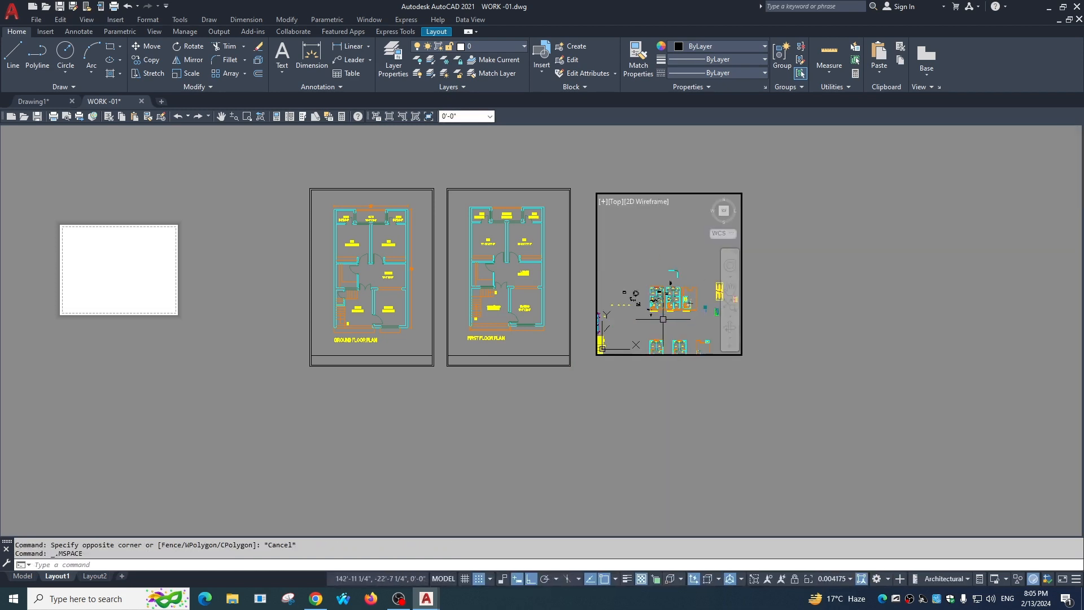
double_click(781, 267)
left_click(605, 187)
left_click(596, 193)
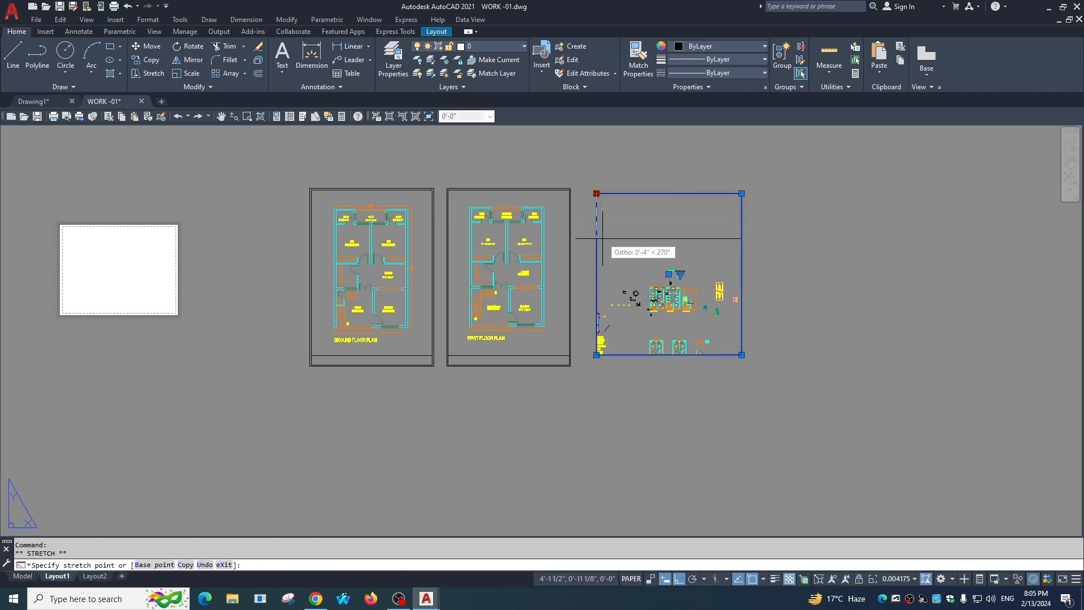
scroll(727, 330, "up", 4)
scroll(731, 338, "down", 6)
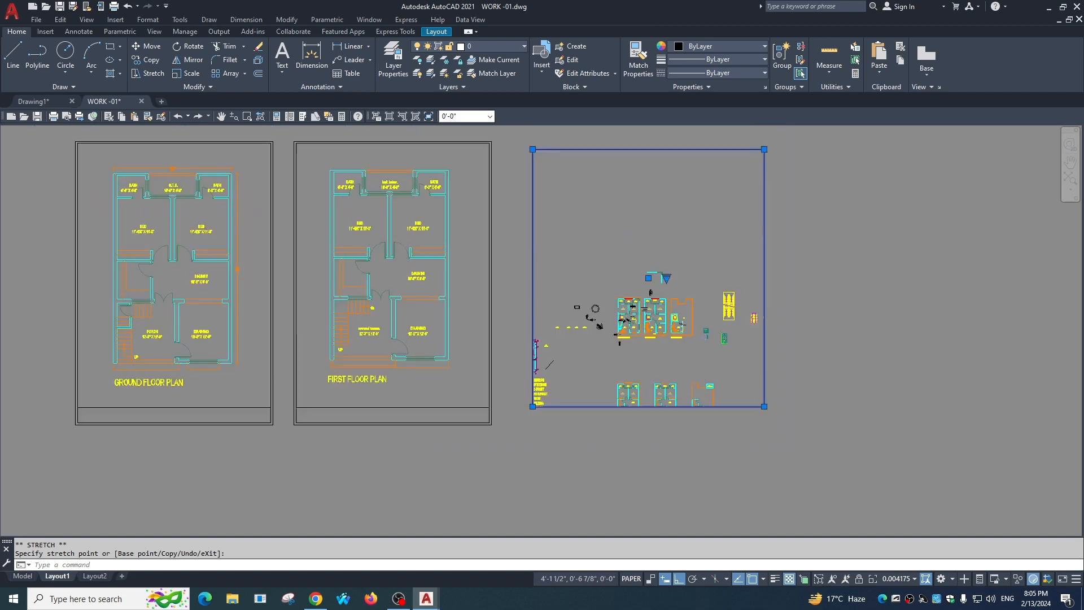